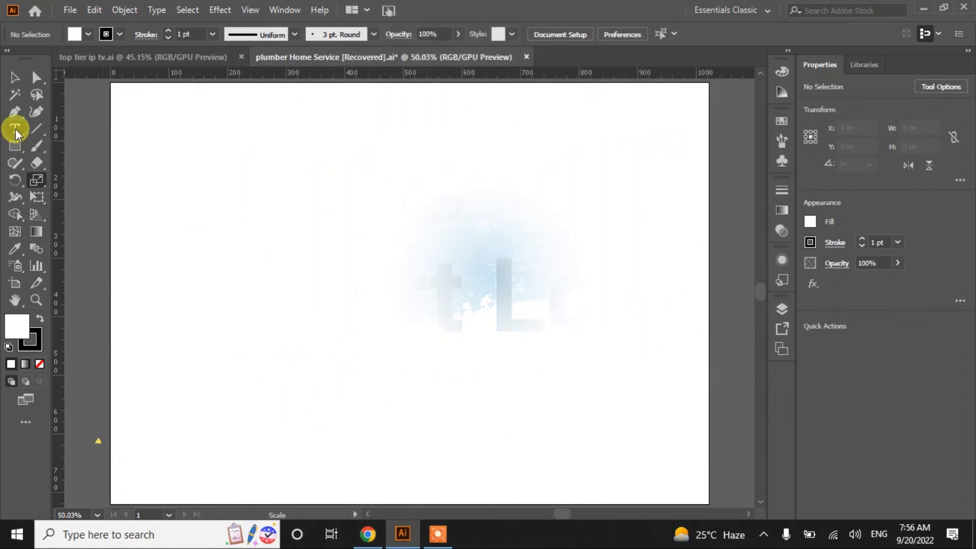
- Add the text "SH logo" at 72 pt and move it to the upper-left corner of the artboard
left_click(870, 380)
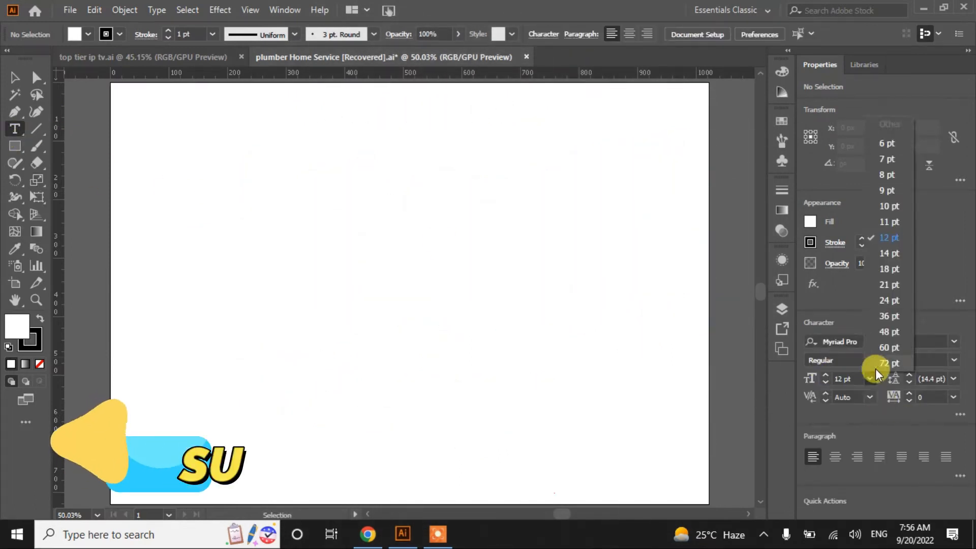
left_click(876, 368)
left_click(298, 193)
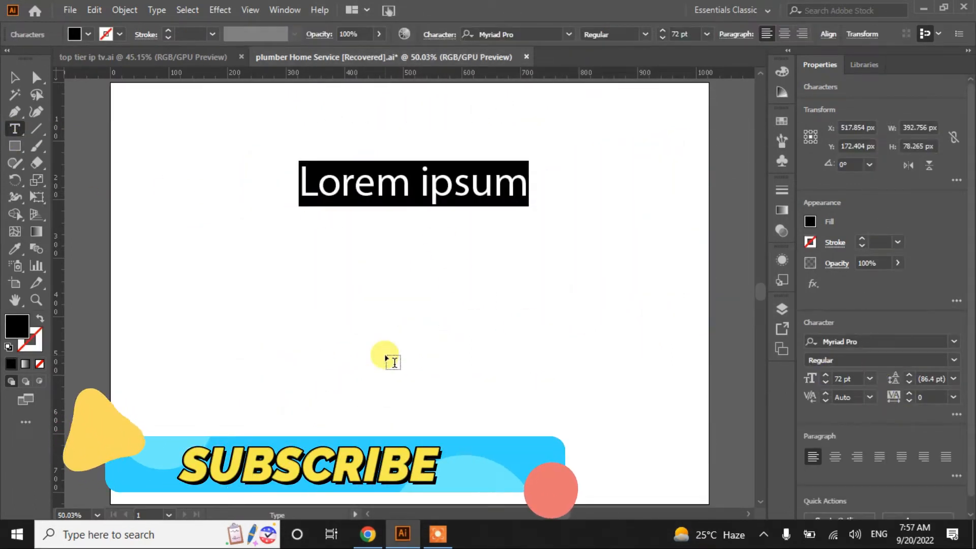
type("SH")
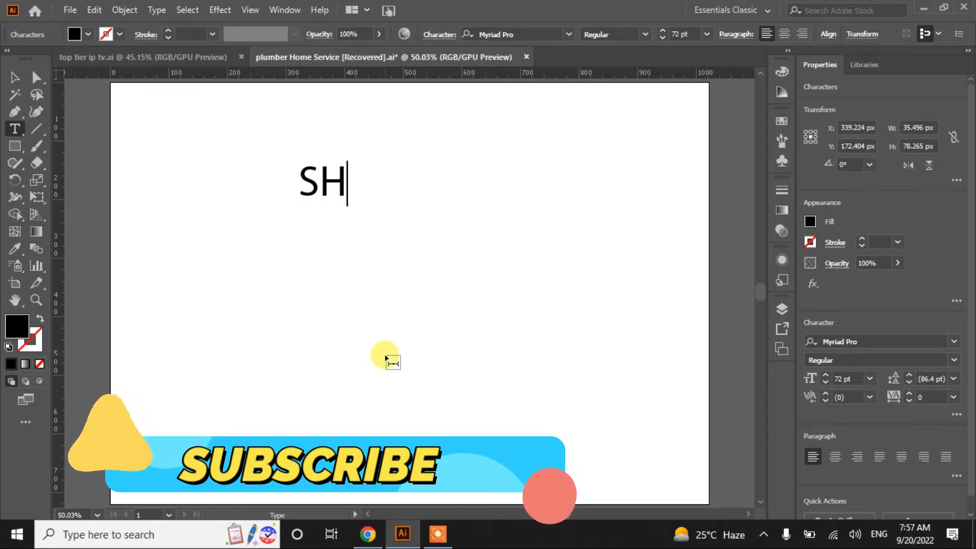
type(" lo")
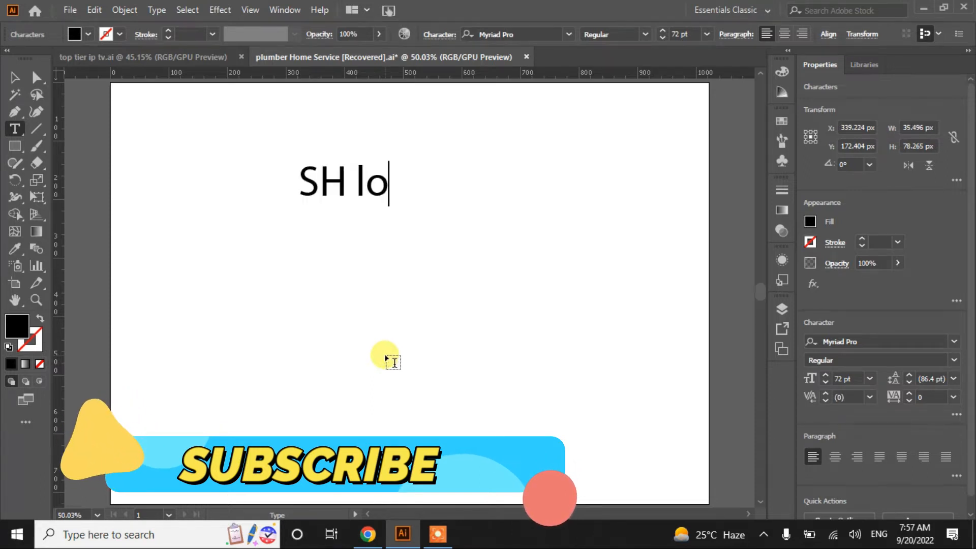
type("go")
left_click(14, 77)
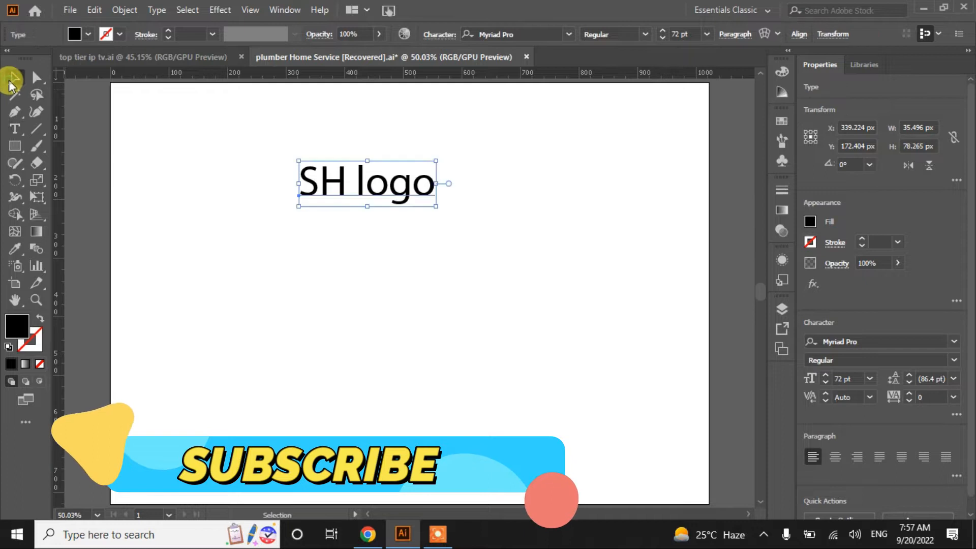
left_click_drag(322, 184, 157, 114)
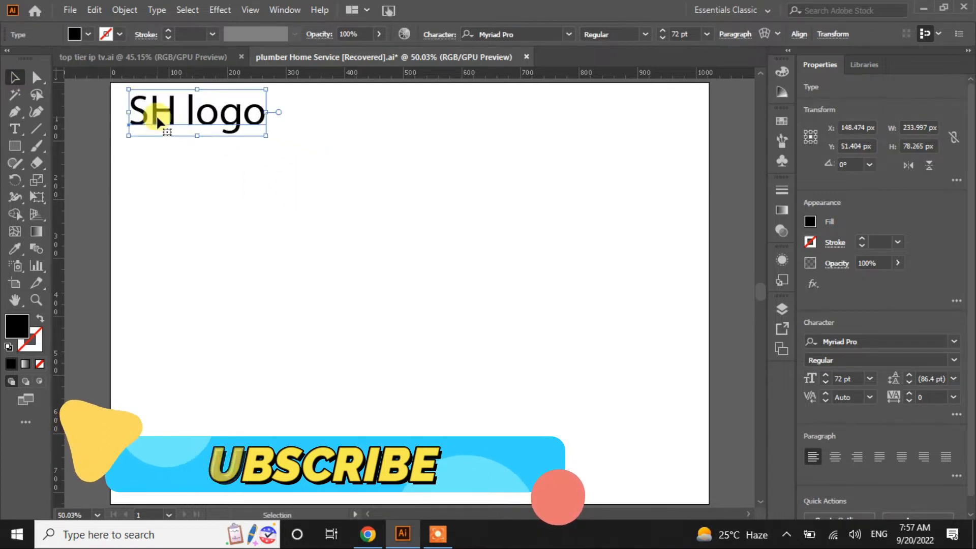
- Draw a circle of about 34 px diameter near the artboard's centre, with no fill and a black stroke
left_click(14, 148)
left_click(46, 181)
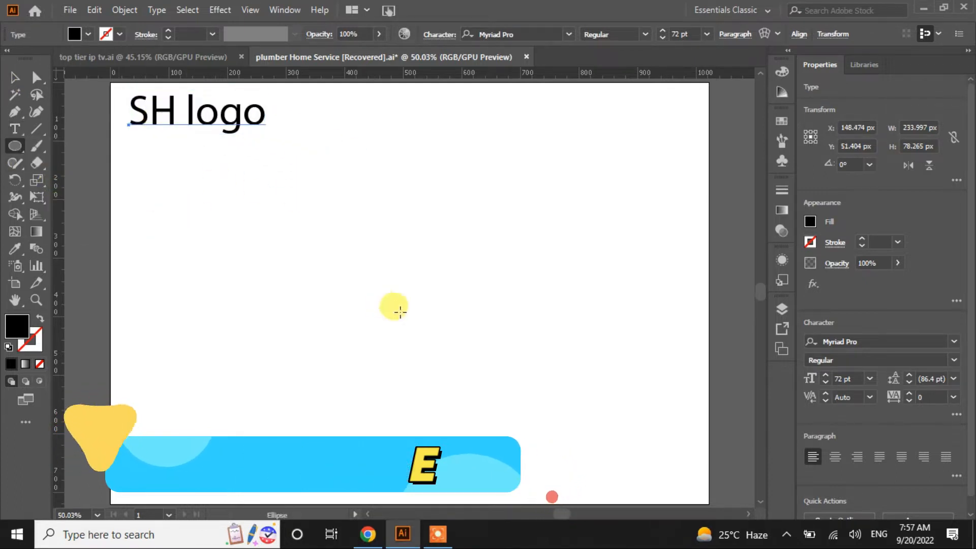
mouse_move(402, 277)
left_mouse_down()
mouse_move(439, 313)
mouse_move(400, 252)
mouse_move(419, 315)
mouse_move(419, 295)
left_mouse_up()
left_click(40, 319)
- Offset the small circle's path outward by 14 px to add a second concentric circle
left_click(836, 345)
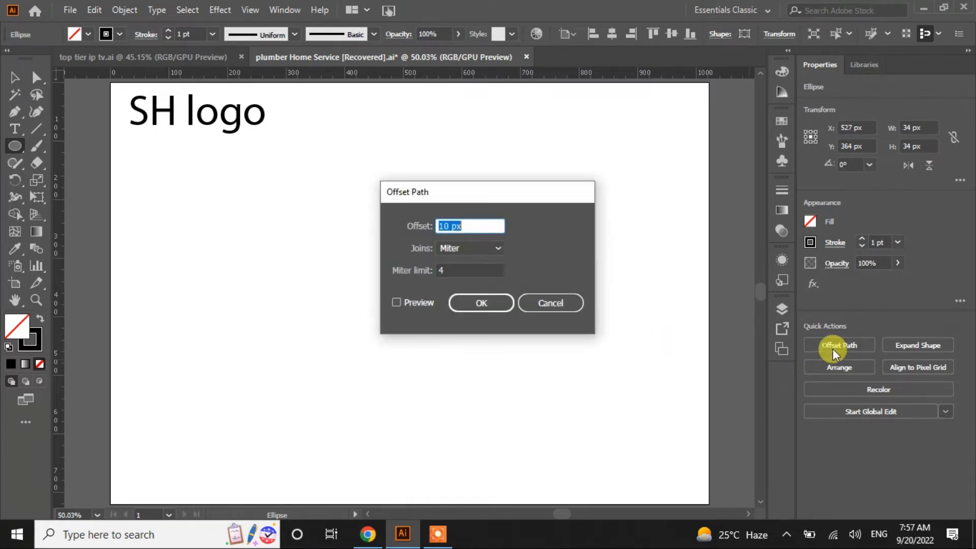
left_click_drag(527, 191, 627, 174)
left_click(507, 282)
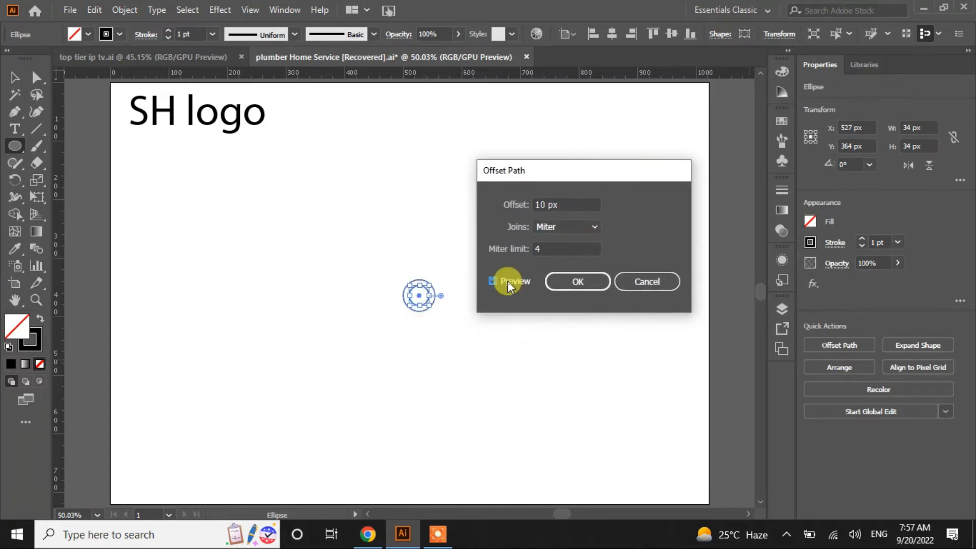
left_click(581, 205)
key("Up")
key("Up")
left_click(570, 280)
left_click(581, 281)
- Offset the newest outermost circle by 14 px ten more times, until the outermost circle is 342 px wide
left_click(824, 345)
left_click(495, 280)
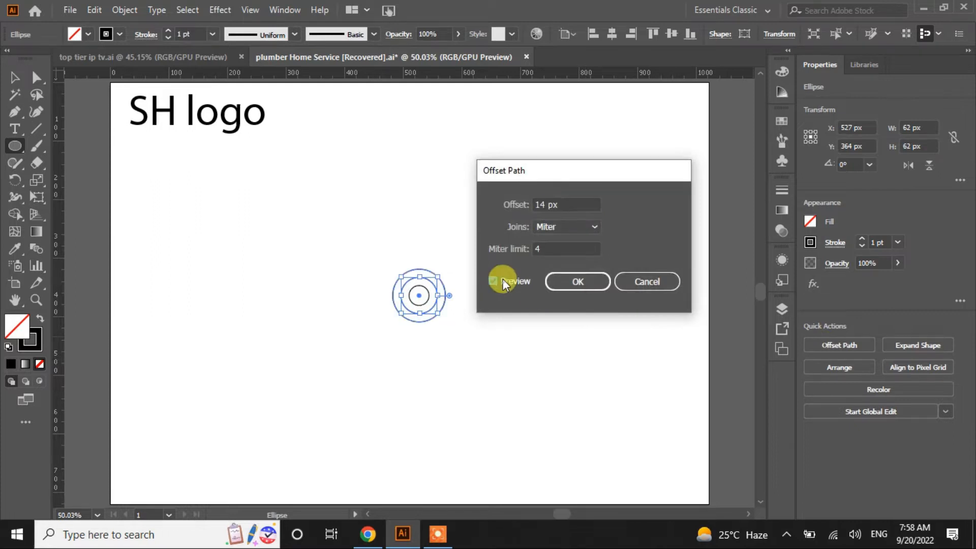
left_click(568, 281)
left_click(823, 344)
left_click(582, 280)
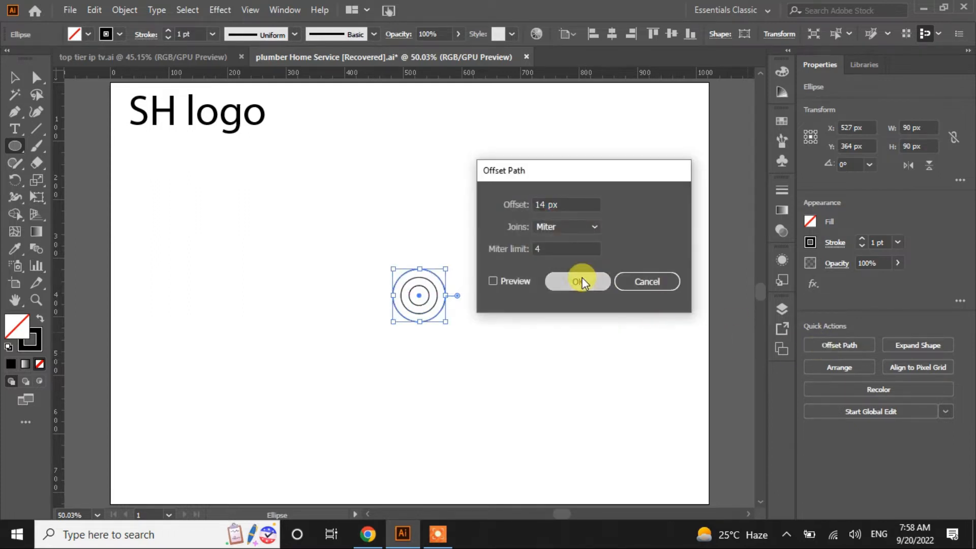
left_click(834, 345)
left_click(586, 281)
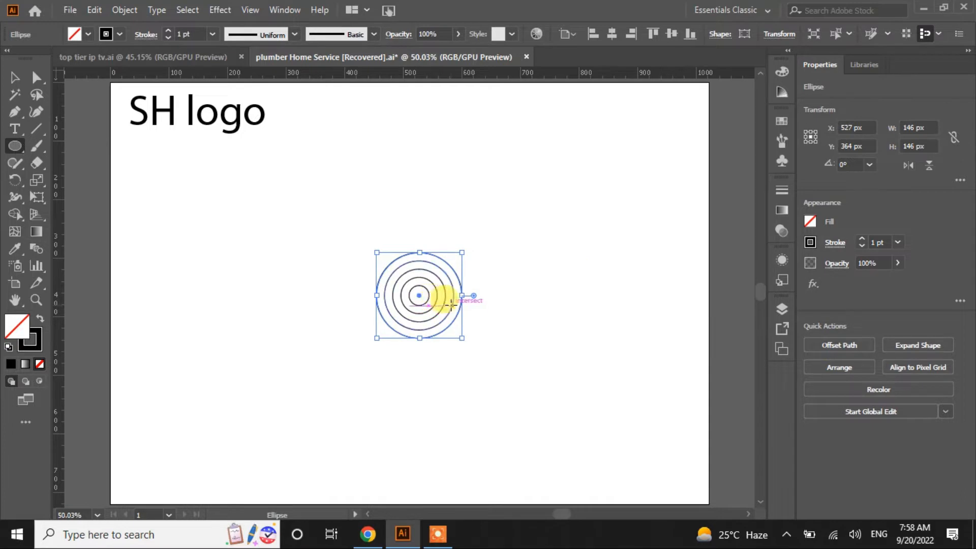
left_click(826, 344)
left_click(588, 281)
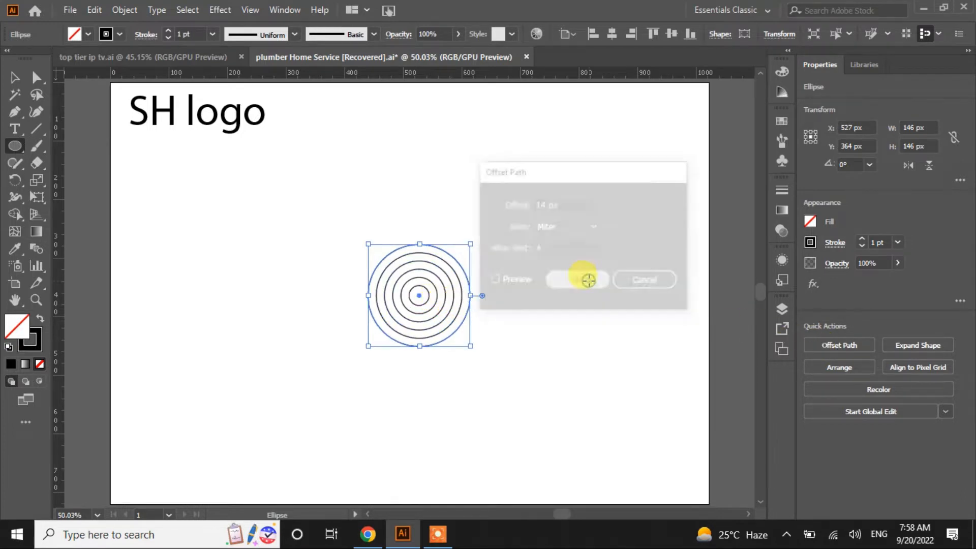
left_click(813, 345)
left_click(516, 281)
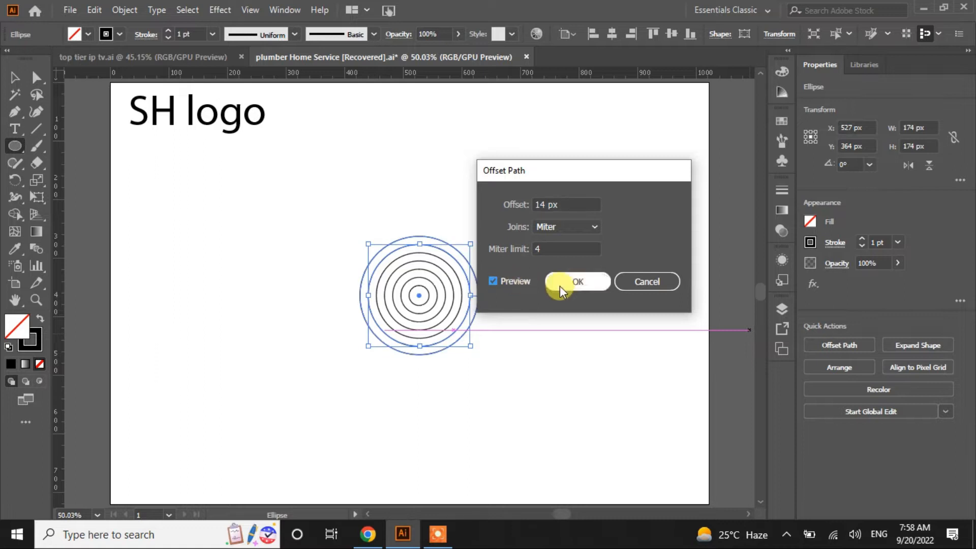
left_click(578, 282)
left_click(832, 344)
left_click(588, 281)
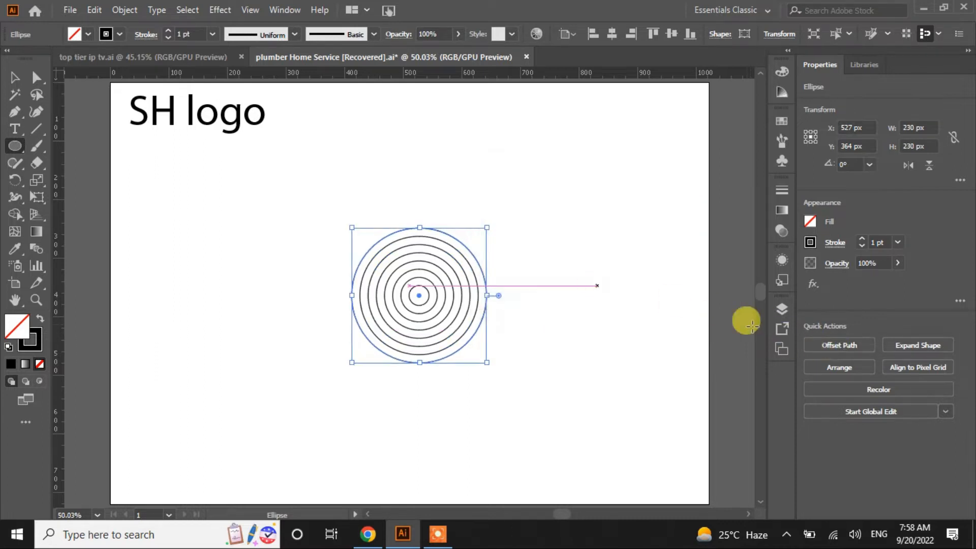
left_click(853, 344)
left_click(588, 281)
left_click(831, 347)
left_click(582, 283)
left_click(813, 345)
left_click(589, 285)
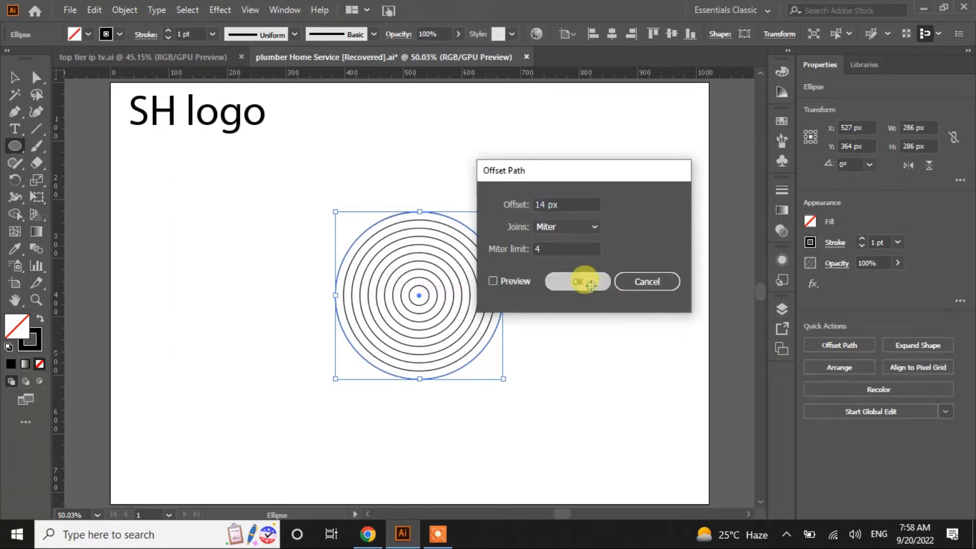
left_click(836, 345)
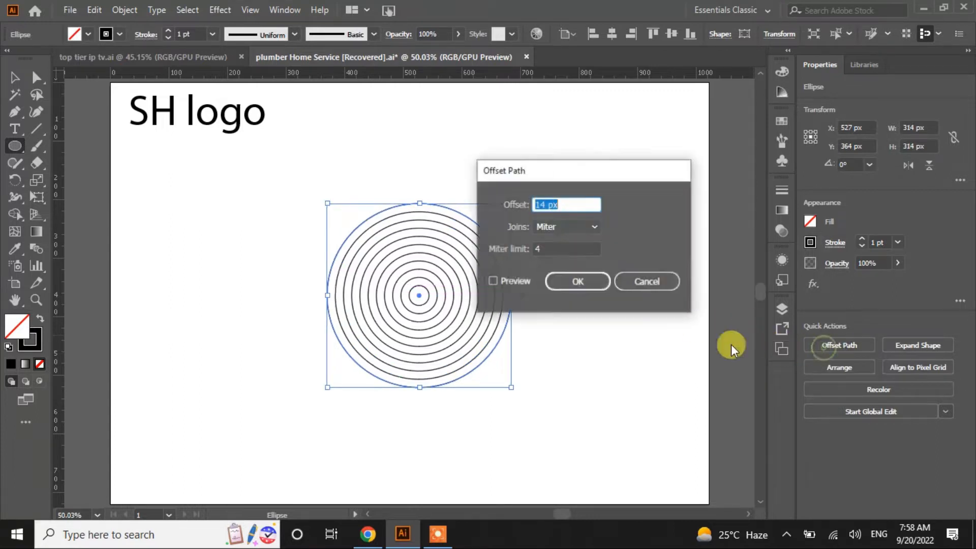
left_click(569, 285)
left_click(818, 345)
left_click(567, 280)
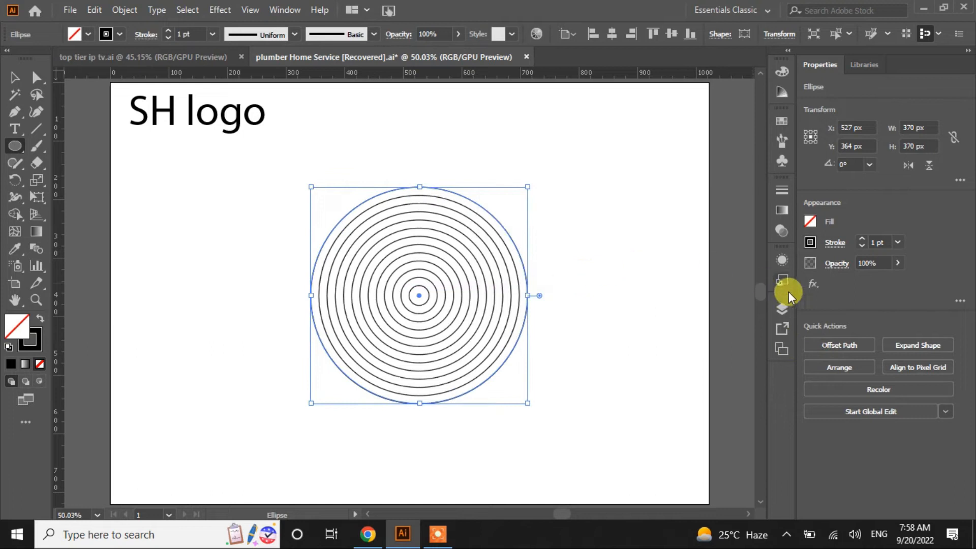
key("ctrl+z")
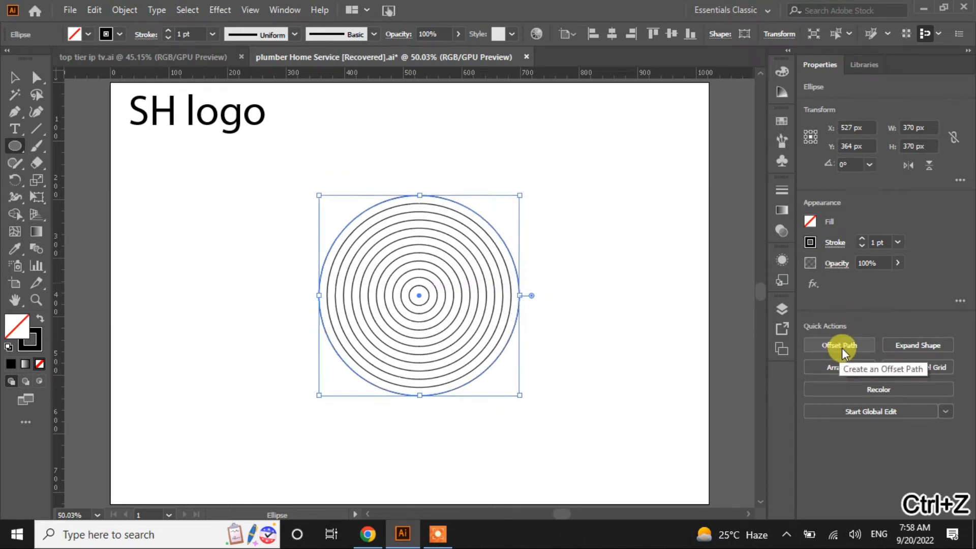
- Offset the outermost circle's path outward by 8 px to add a narrower outer ring
left_click(841, 347)
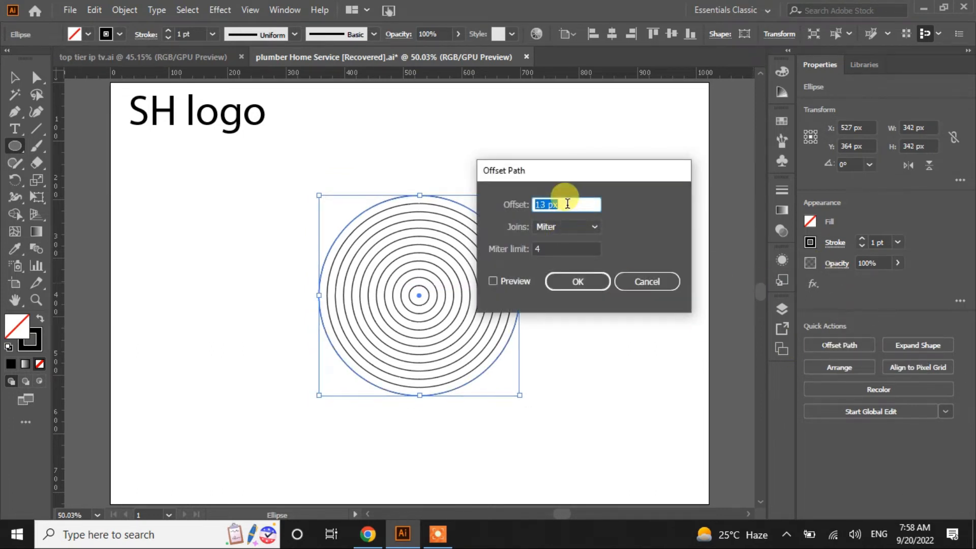
left_click(503, 284)
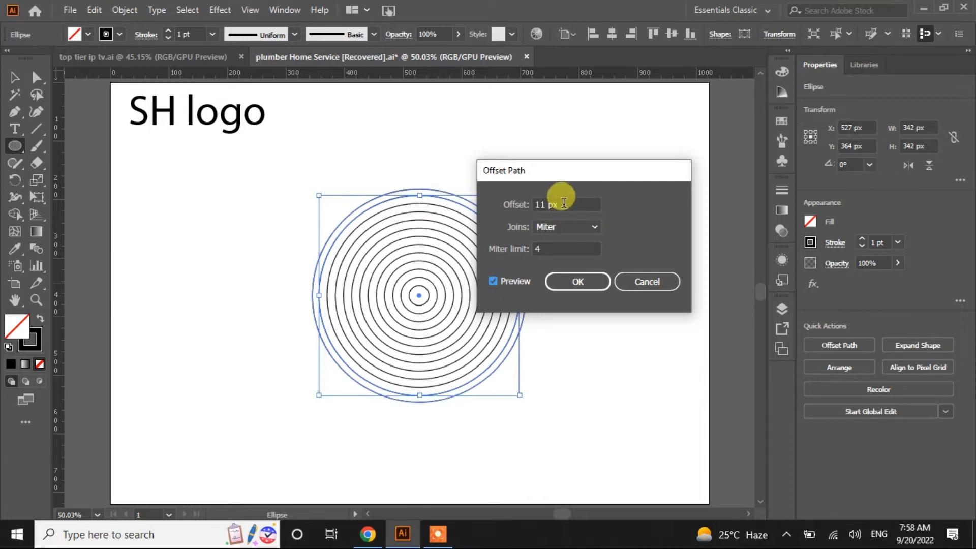
scroll(564, 202, "down", 4)
scroll(564, 203, "up", 1)
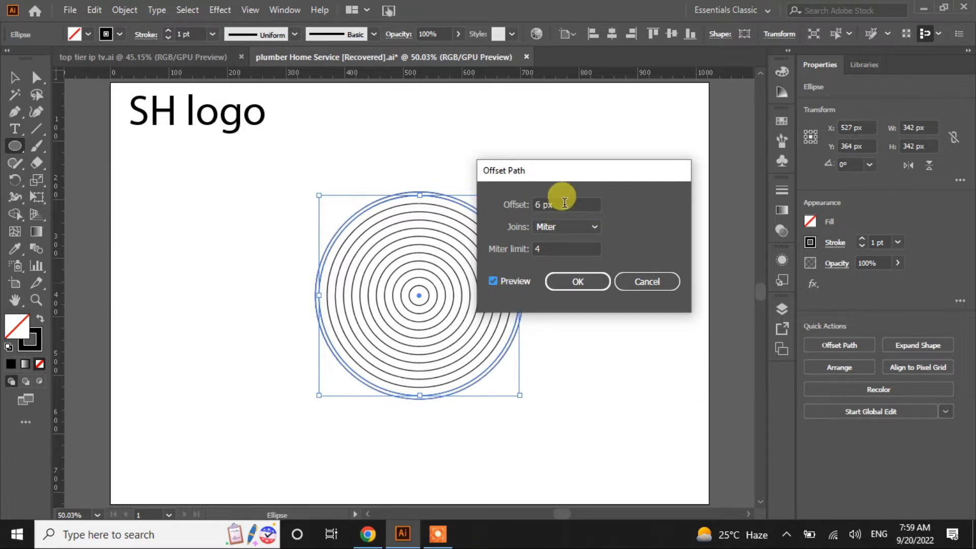
left_click(577, 280)
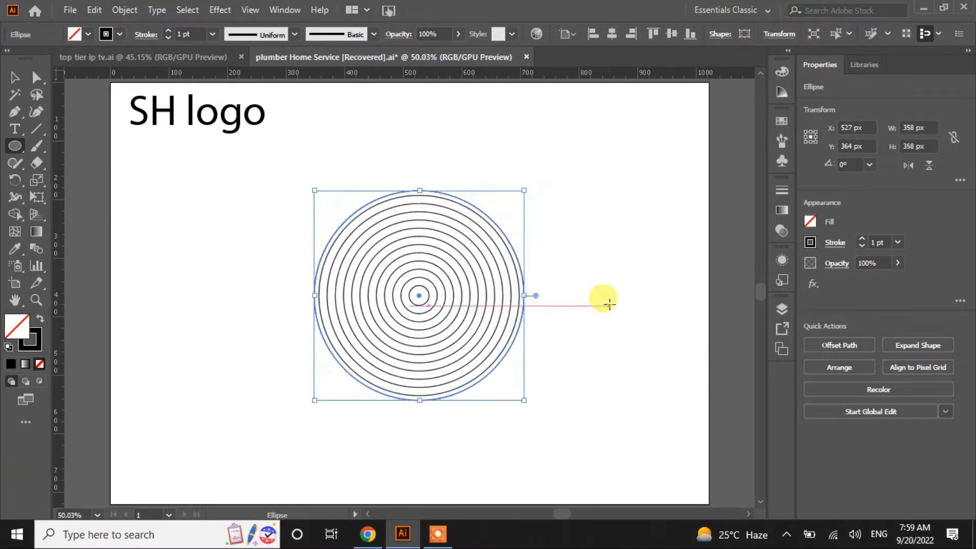
- Group the concentric circles and make two overlapping copies, one about 157 px to the right and one below between them at X 611, Y 498 px
left_click(15, 79)
left_click(594, 296)
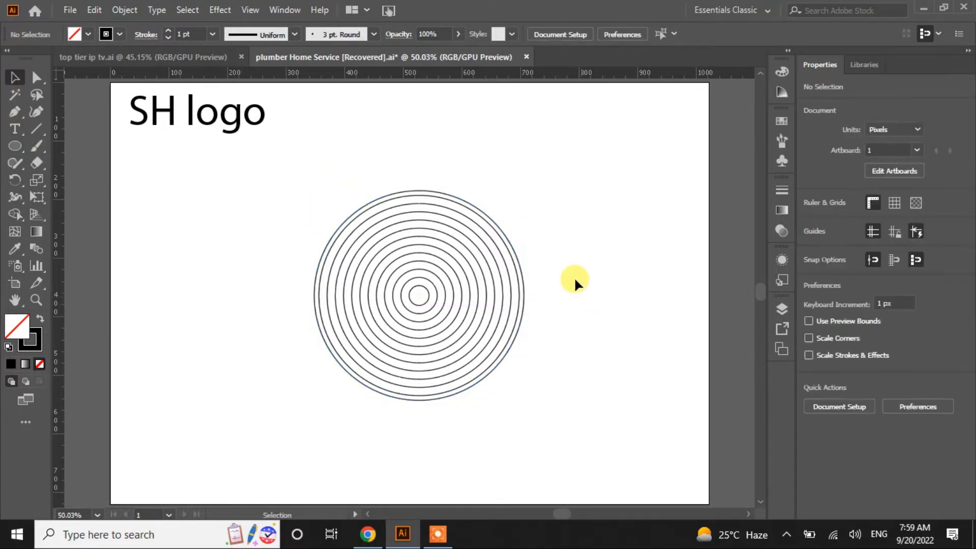
left_click_drag(410, 432, 295, 438)
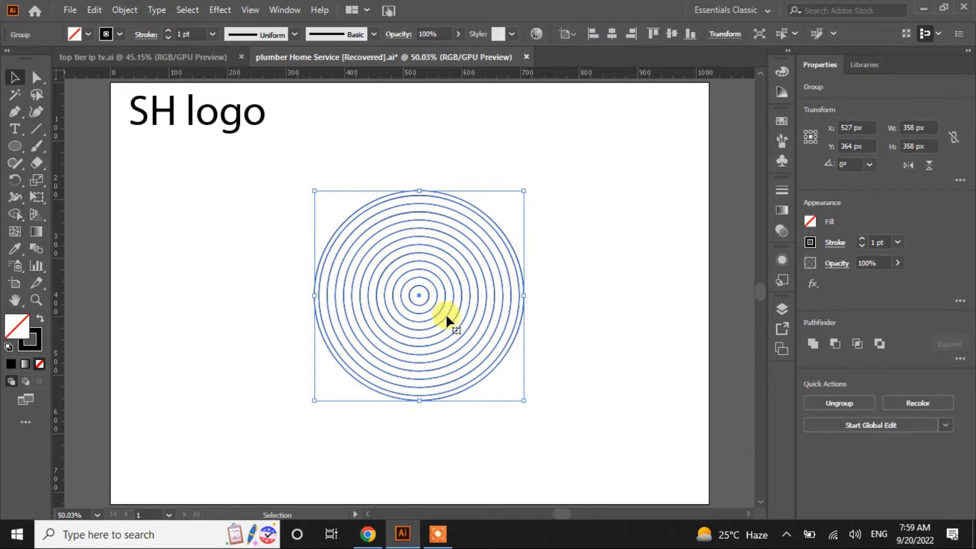
left_click_drag(419, 294, 513, 298)
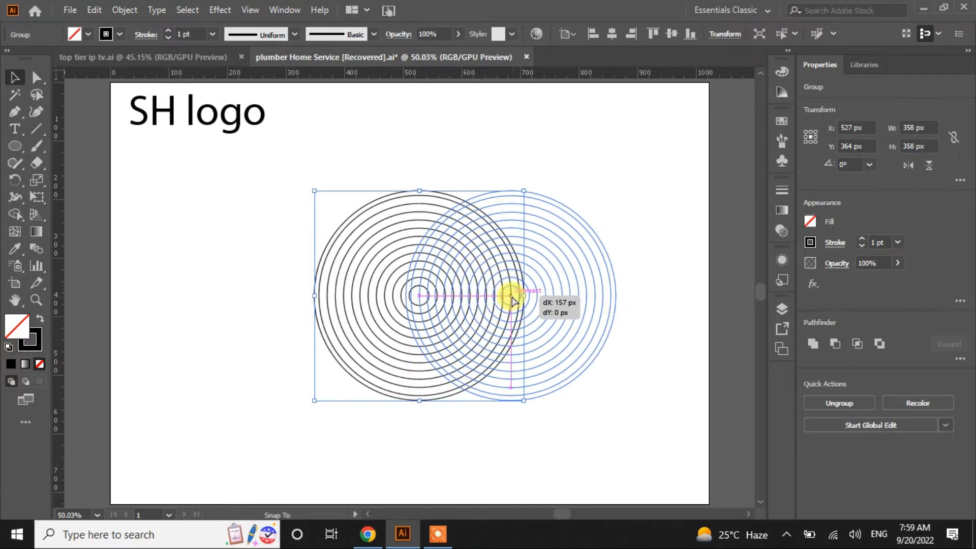
left_click_drag(514, 297, 466, 378)
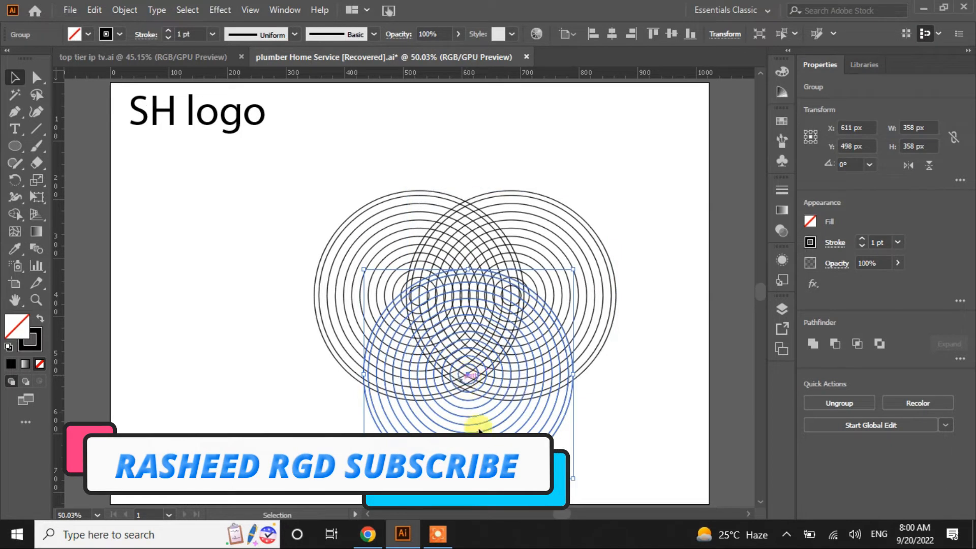
- Select all the artwork and use Shape Builder to merge the outer arc-band regions crossing the top of the left group's innermost circles
key("a")
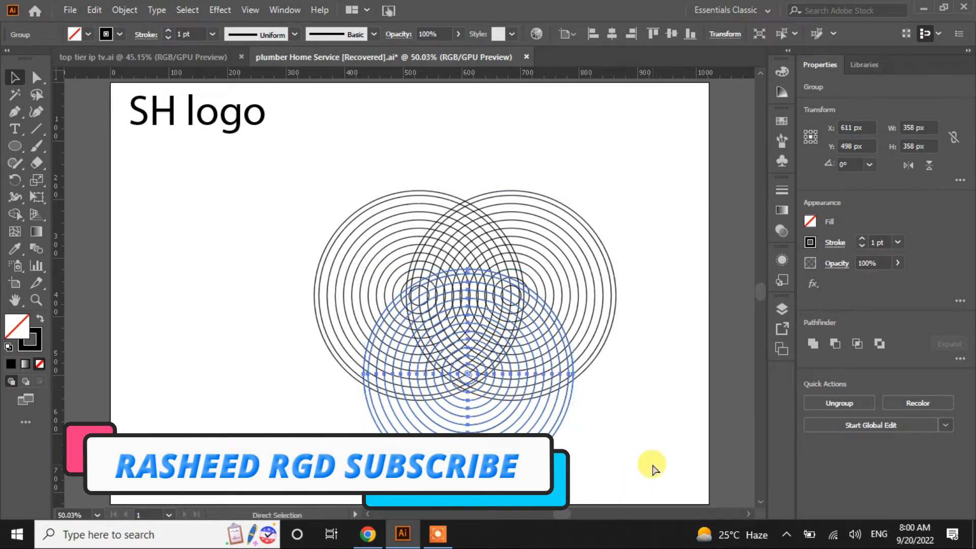
key("ctrl+equal")
key("ctrl+equal")
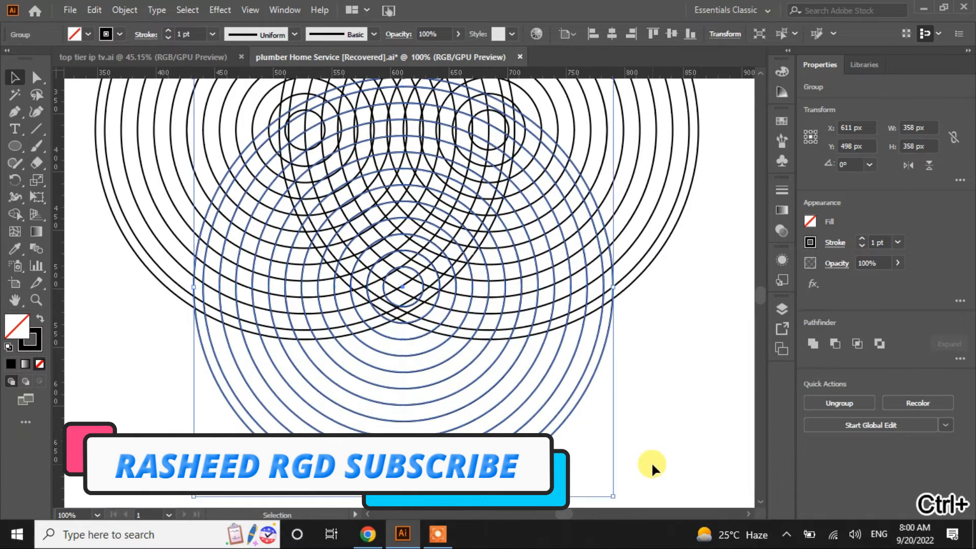
scroll(703, 356, "up", 3)
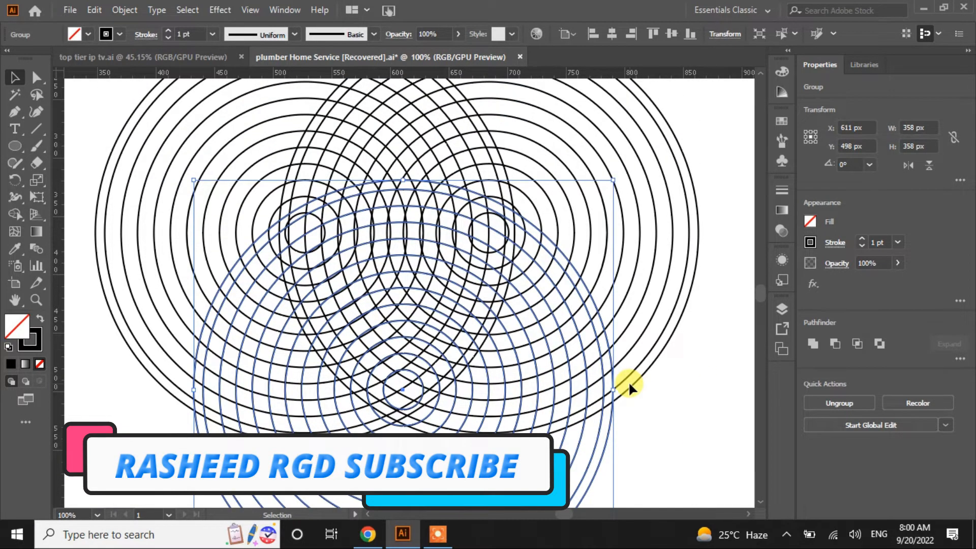
key("ctrl+a")
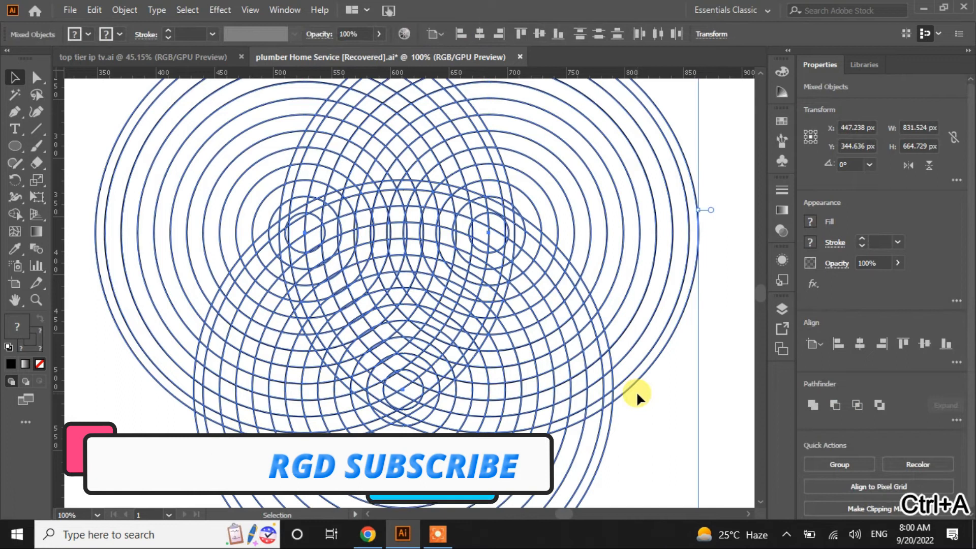
left_click(15, 214)
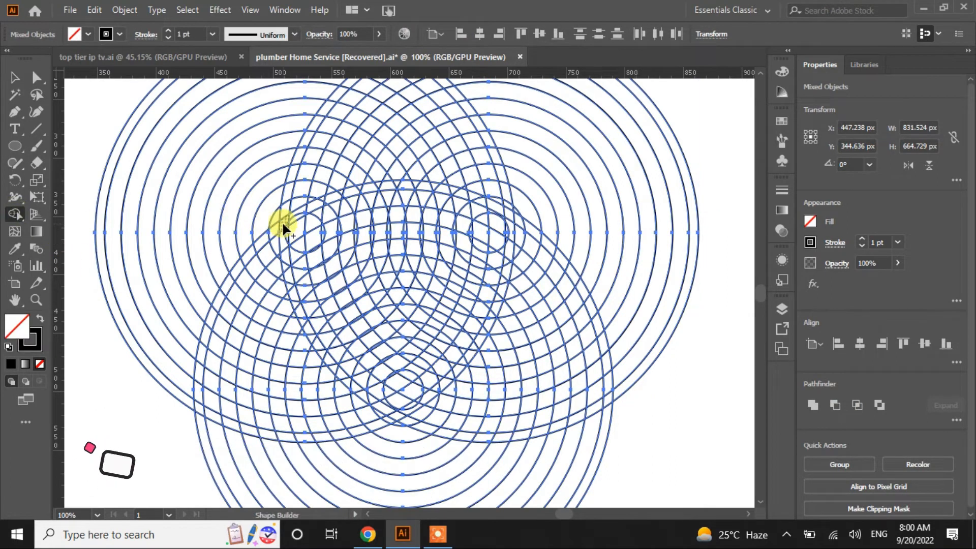
key("ctrl+plus")
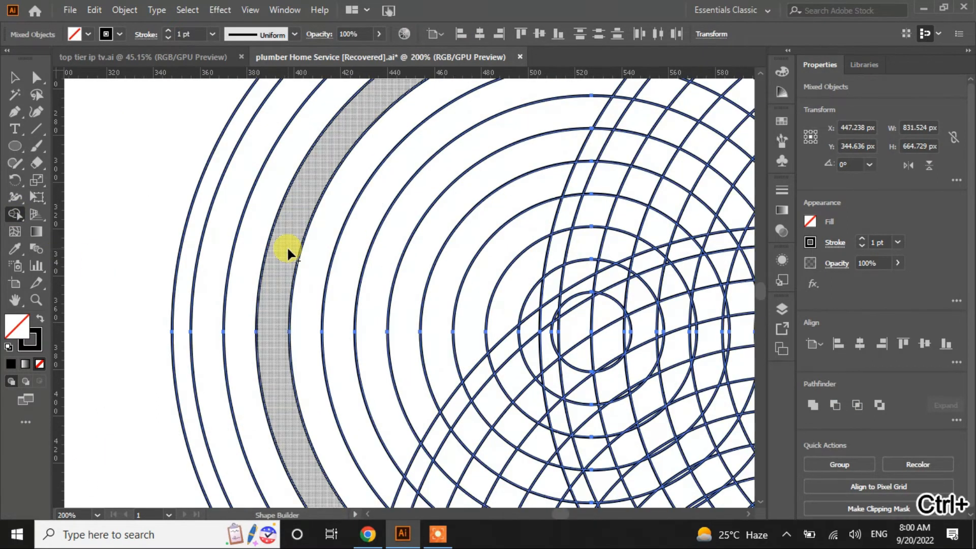
left_click_drag(632, 327, 316, 277)
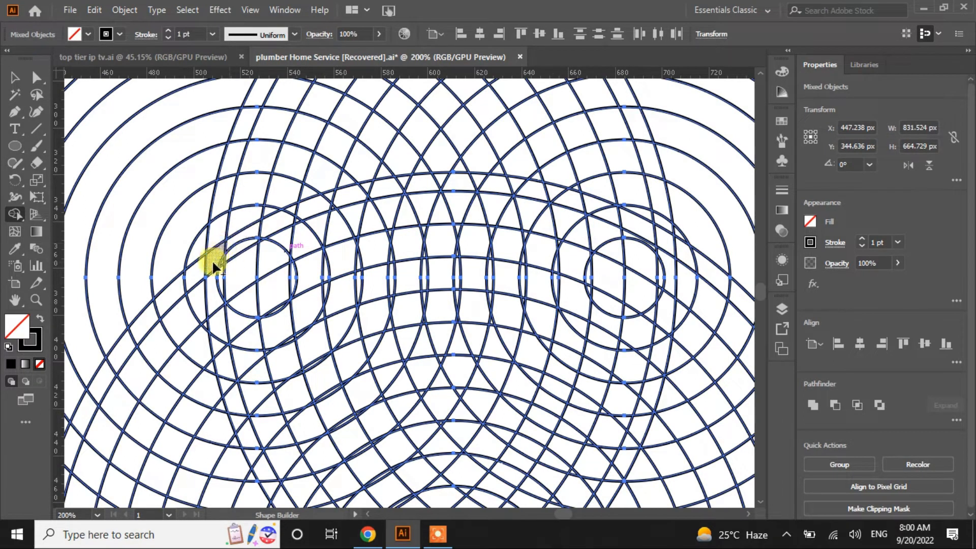
left_click_drag(253, 239, 294, 218)
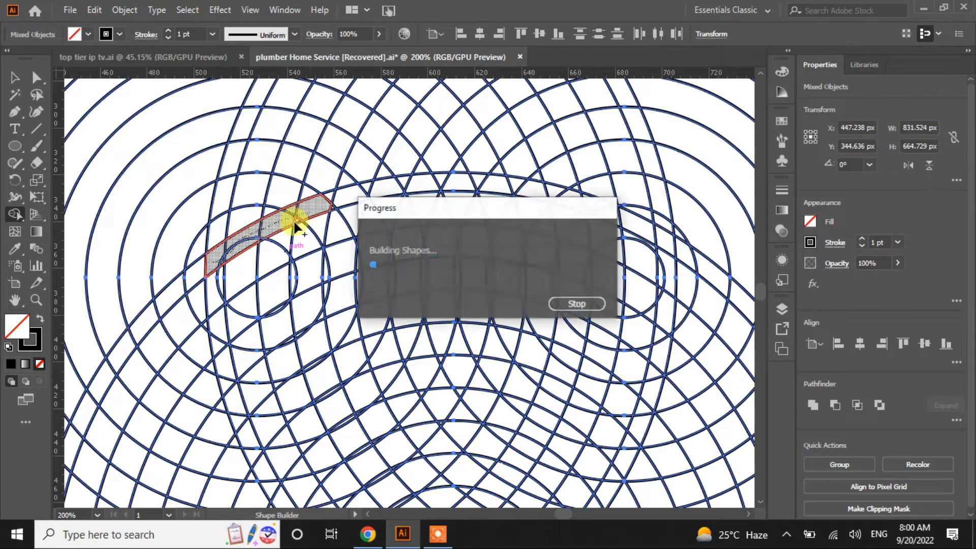
- Set the fill to black with no stroke and apply it to the merged arc band over the left circle group
left_click(88, 34)
left_click(39, 59)
left_click(120, 34)
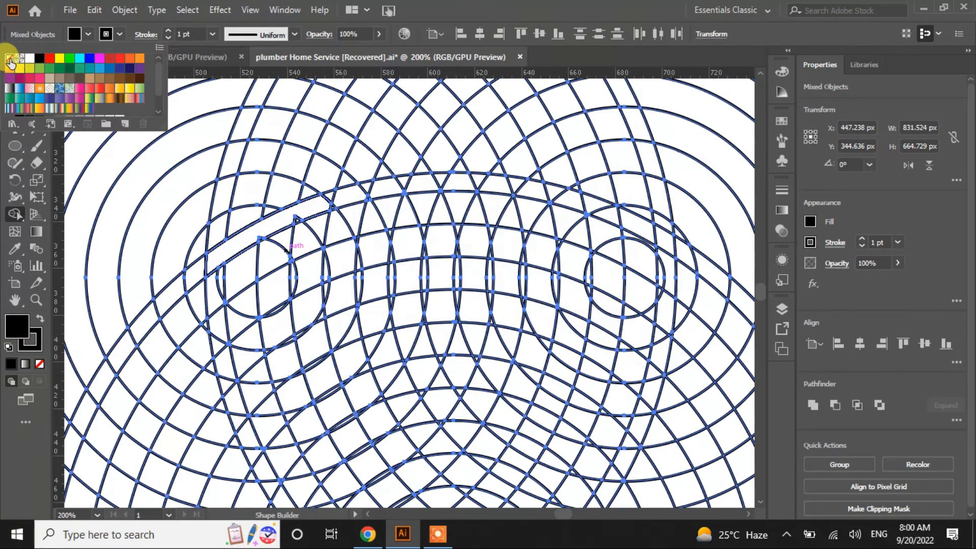
left_click(10, 59)
left_click(216, 259)
left_click(216, 259)
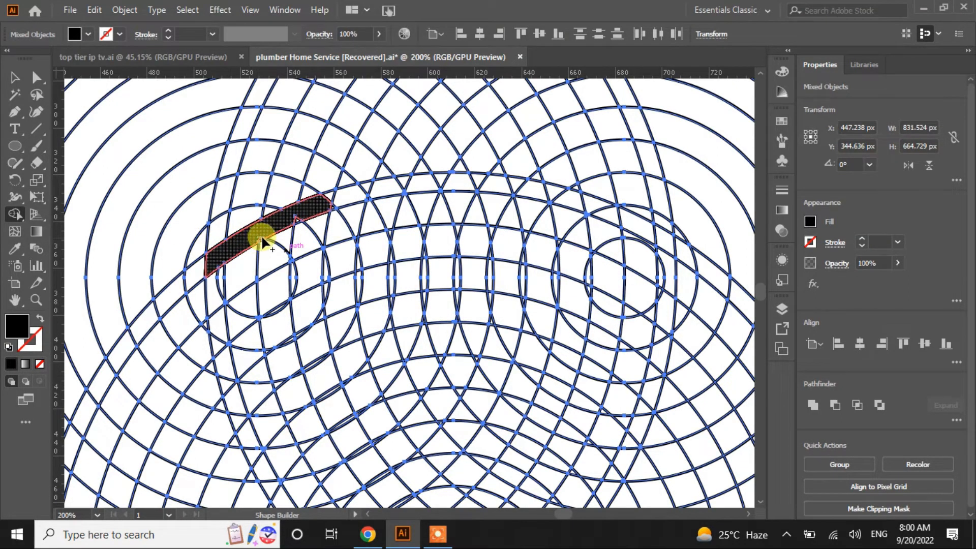
- Merge the remaining regions of the upper arc band with Shape Builder, continuing to the shield's upper-right corner and into its right side
left_click_drag(335, 205, 375, 192)
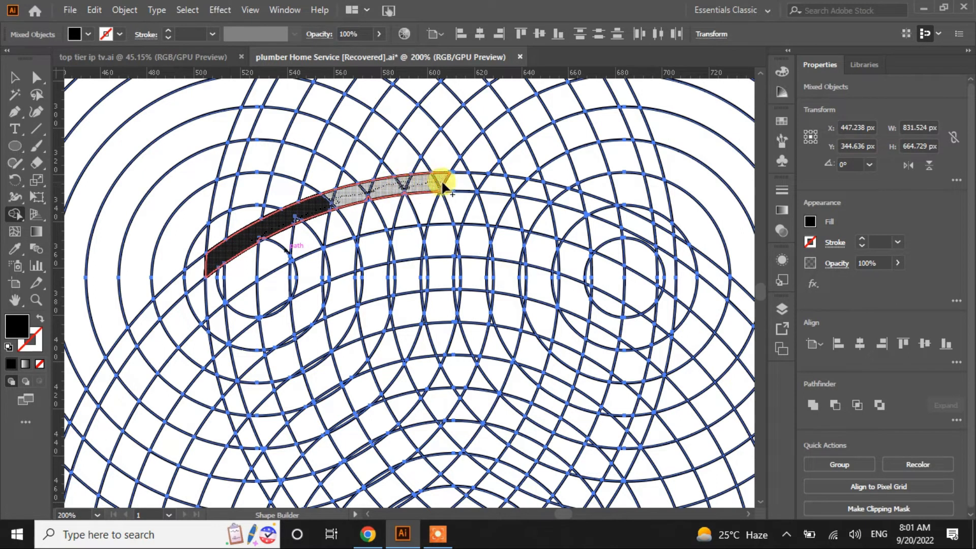
left_click_drag(479, 181, 487, 194)
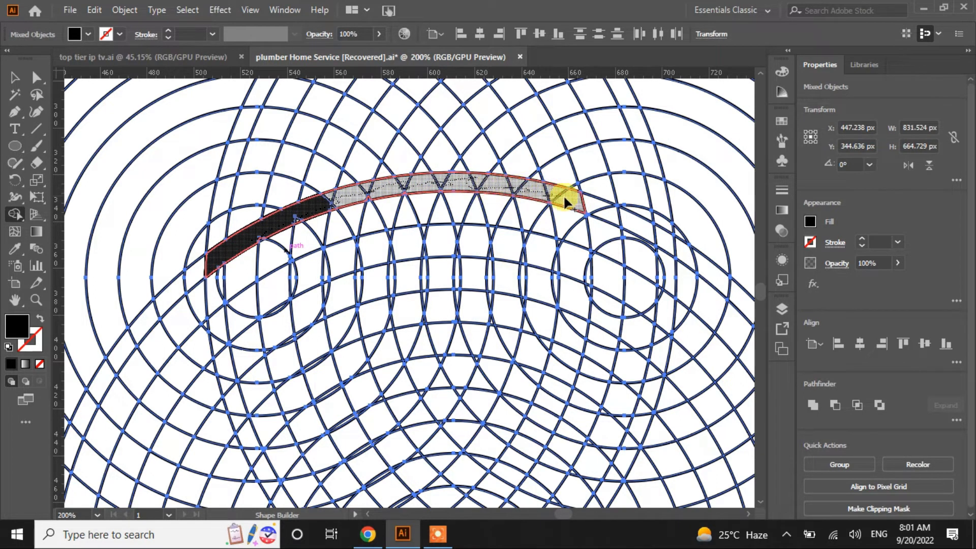
mouse_move(580, 213)
left_mouse_down()
mouse_move(657, 235)
mouse_move(667, 248)
mouse_move(663, 286)
left_mouse_up()
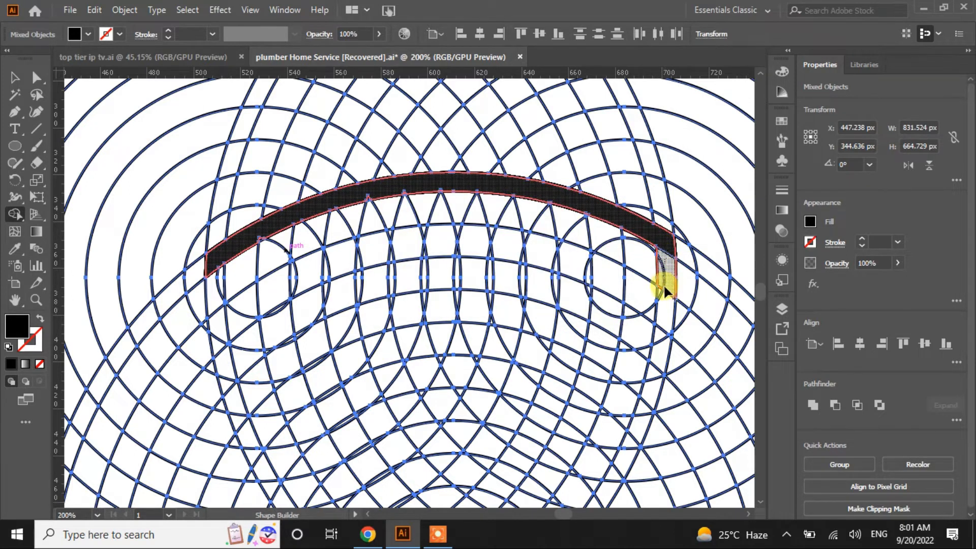
- Merge the curved side bands down to the bottom tip and back up to the upper-left corner, closing the shield outline
left_click_drag(612, 474, 611, 474)
scroll(621, 370, "down", 5)
left_click_drag(585, 368, 498, 452)
mouse_move(445, 491)
left_mouse_down()
mouse_move(391, 460)
mouse_move(319, 392)
mouse_move(258, 310)
mouse_move(235, 256)
left_mouse_up()
left_click_drag(218, 131, 219, 128)
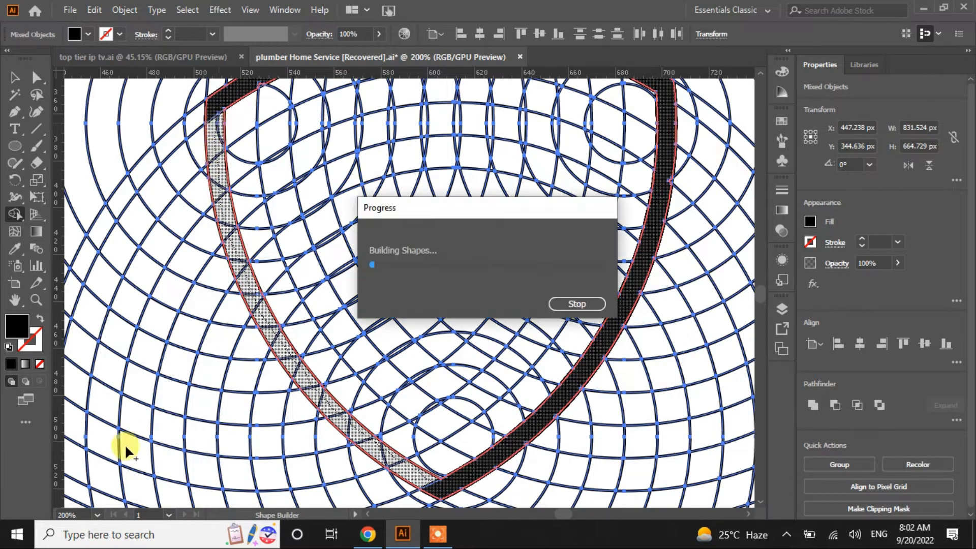
- Merge the leftover slivers along the shield outline's top, right and lower edges, undoing the stray merge near the upper left
scroll(409, 283, "up", 3)
mouse_move(274, 144)
left_mouse_down()
mouse_move(257, 156)
mouse_move(266, 161)
left_mouse_up()
key("ctrl+z")
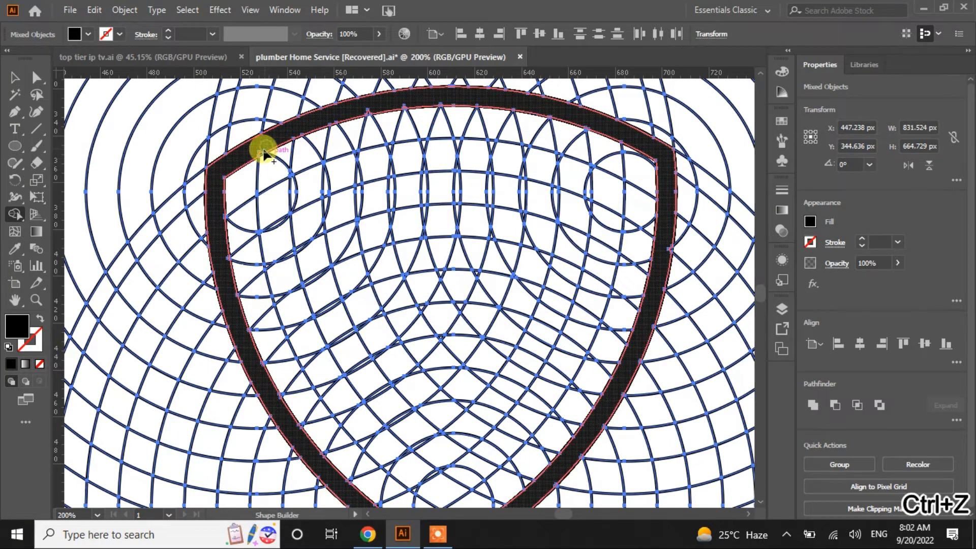
left_click(257, 150)
left_click(391, 108)
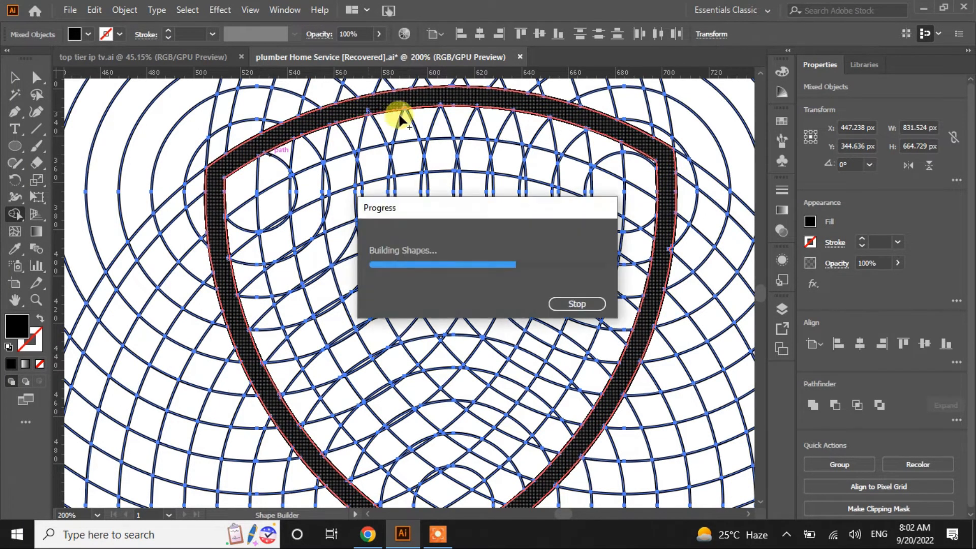
left_click(660, 257)
scroll(686, 317, "down", 2)
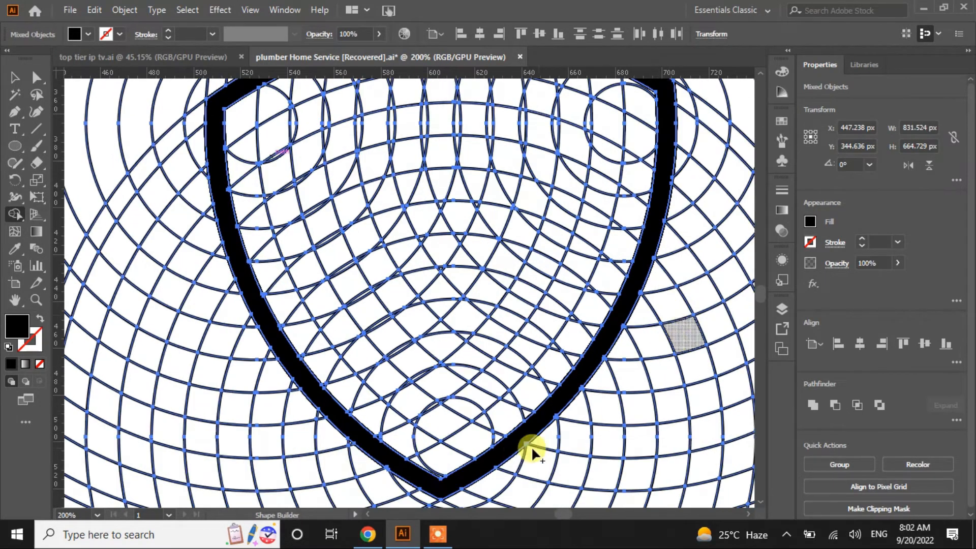
left_click(518, 443)
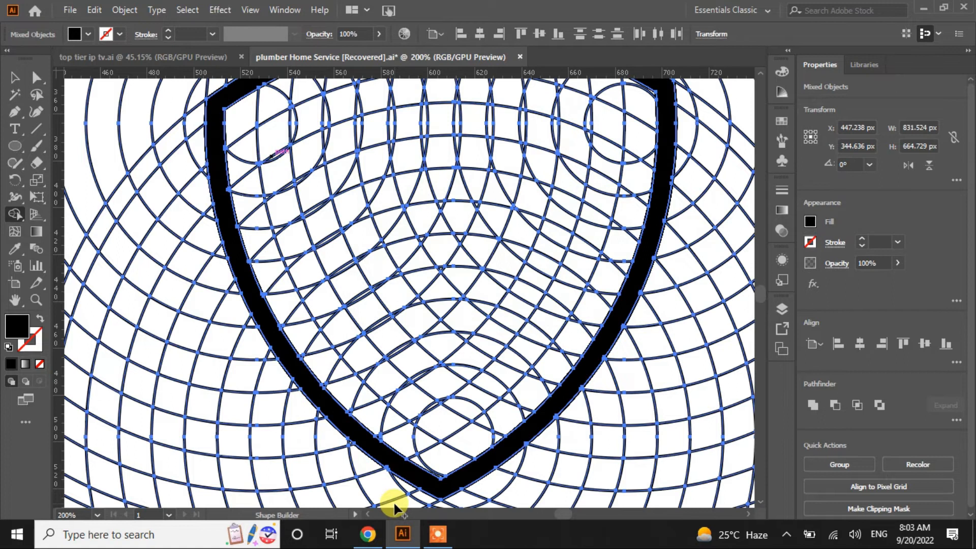
- Merge grid regions inside the shield into the letter S's top bar, left stem and middle bar, ending at the vertical centre
scroll(435, 411, "up", 2)
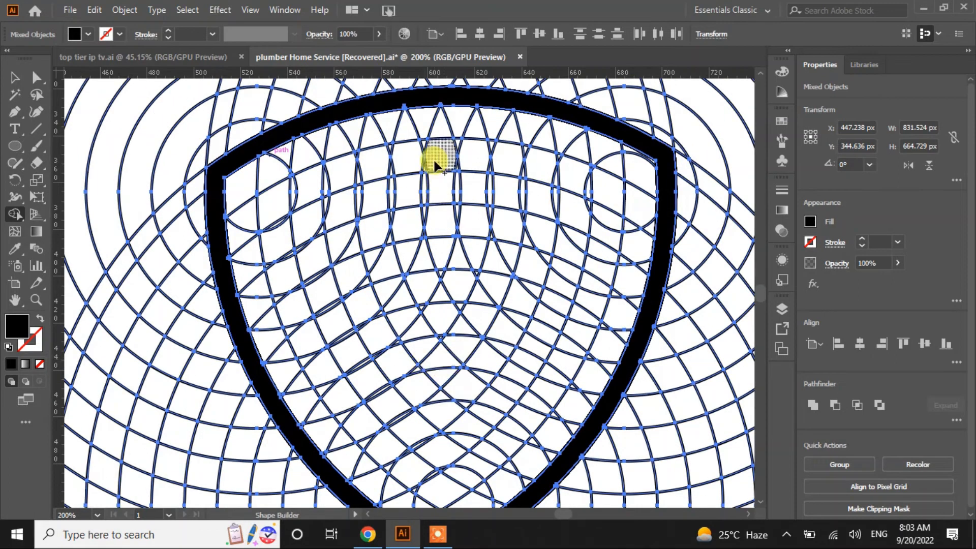
mouse_move(430, 157)
left_mouse_down()
mouse_move(392, 148)
mouse_move(386, 171)
mouse_move(361, 163)
left_mouse_up()
mouse_move(284, 191)
left_mouse_down()
mouse_move(284, 266)
mouse_move(268, 258)
mouse_move(286, 267)
left_mouse_up()
left_click(299, 274)
left_click(285, 264)
left_click_drag(287, 265, 443, 214)
left_click(436, 226)
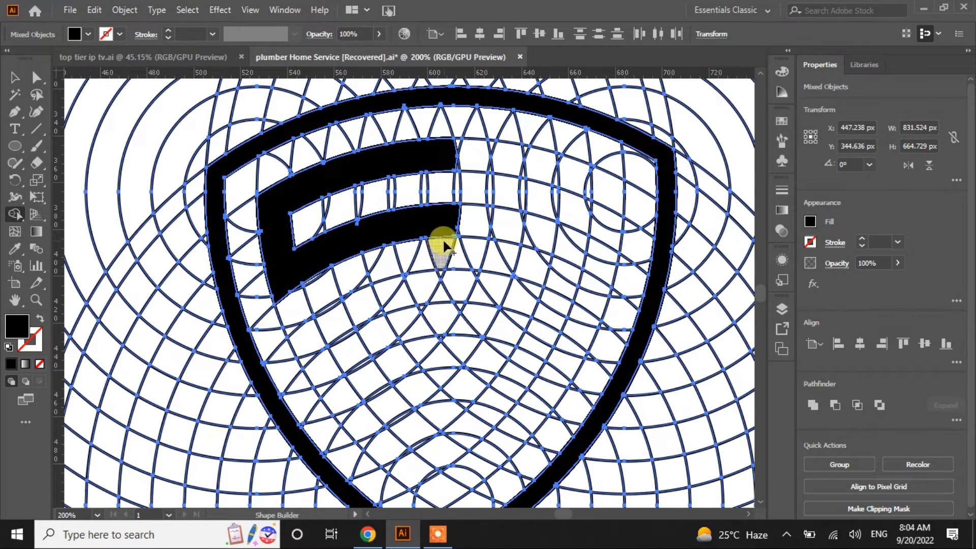
- Extend the S from its middle bar's right end with a band curving down and left toward the shield's left side
left_click_drag(442, 234, 407, 315)
left_click_drag(435, 286, 368, 359)
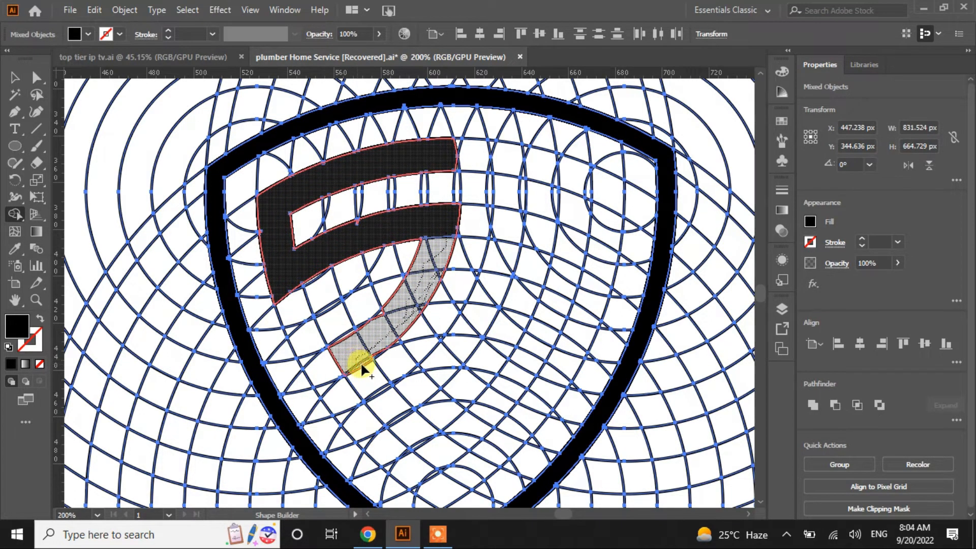
left_click_drag(369, 333, 367, 336)
left_click_drag(330, 362, 325, 361)
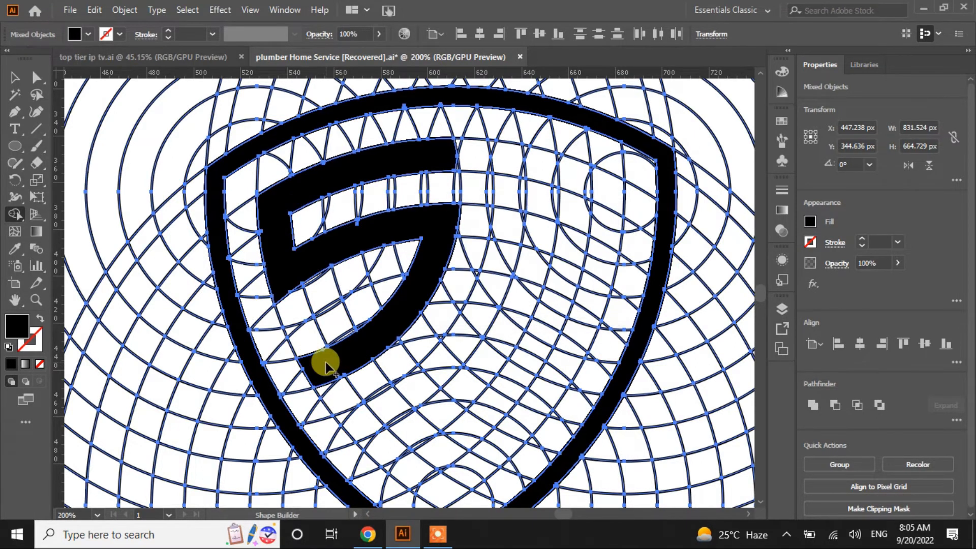
- Merge the curved band beside the S, from the upper arc down to the lower left, into the H's left stem
mouse_move(492, 144)
left_mouse_down()
mouse_move(520, 170)
mouse_move(519, 192)
left_mouse_up()
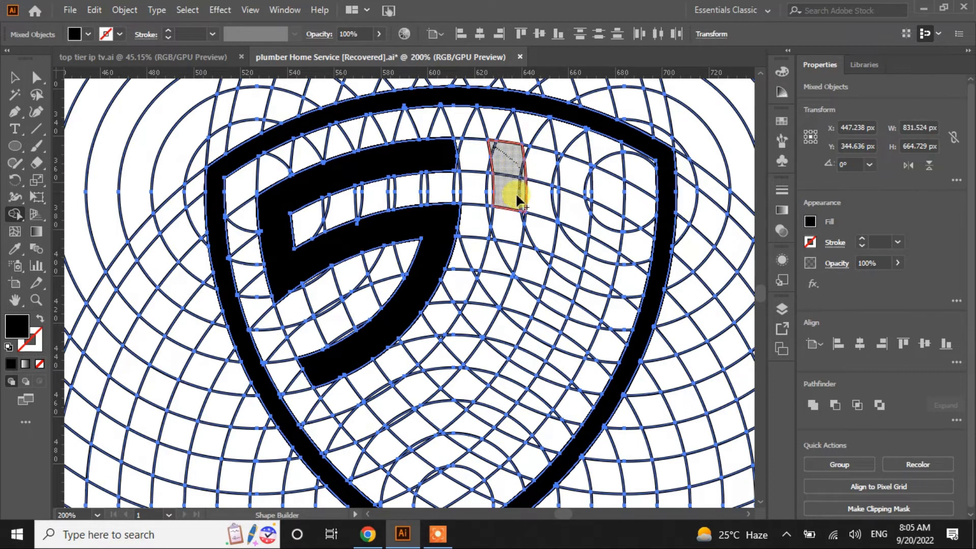
mouse_move(503, 246)
left_mouse_down()
mouse_move(493, 292)
mouse_move(464, 346)
left_mouse_up()
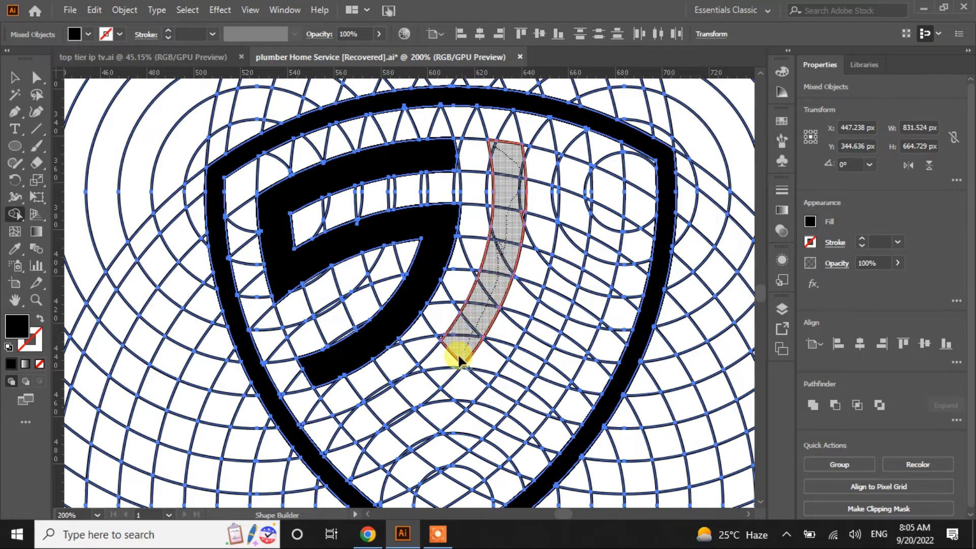
mouse_move(422, 370)
left_mouse_down()
mouse_move(394, 411)
mouse_move(349, 418)
left_mouse_up()
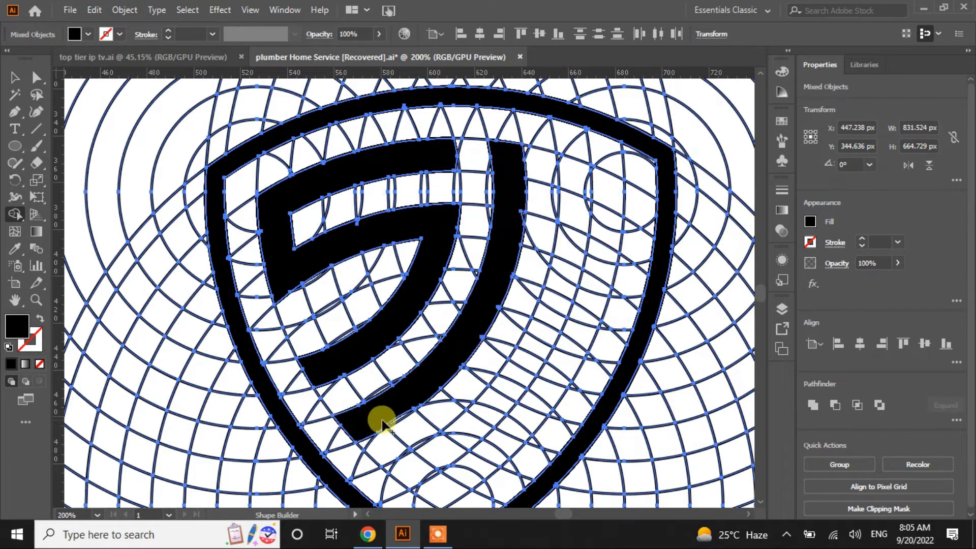
left_click(399, 415)
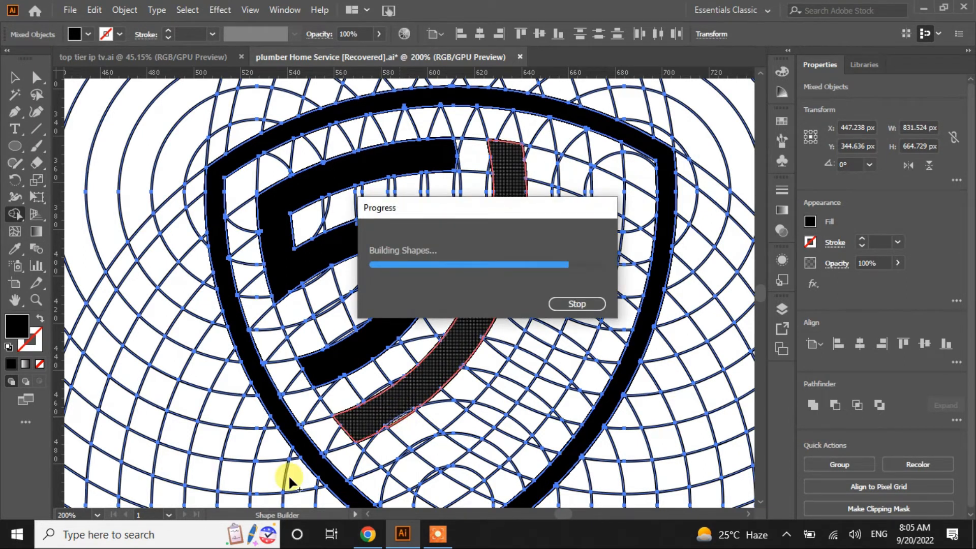
- Merge the next curved band into the H's right stem, and merge the regions between both stems into a crossbar
left_click(593, 171)
left_click_drag(608, 207, 584, 315)
mouse_move(563, 361)
left_mouse_down()
mouse_move(542, 405)
mouse_move(487, 463)
left_mouse_up()
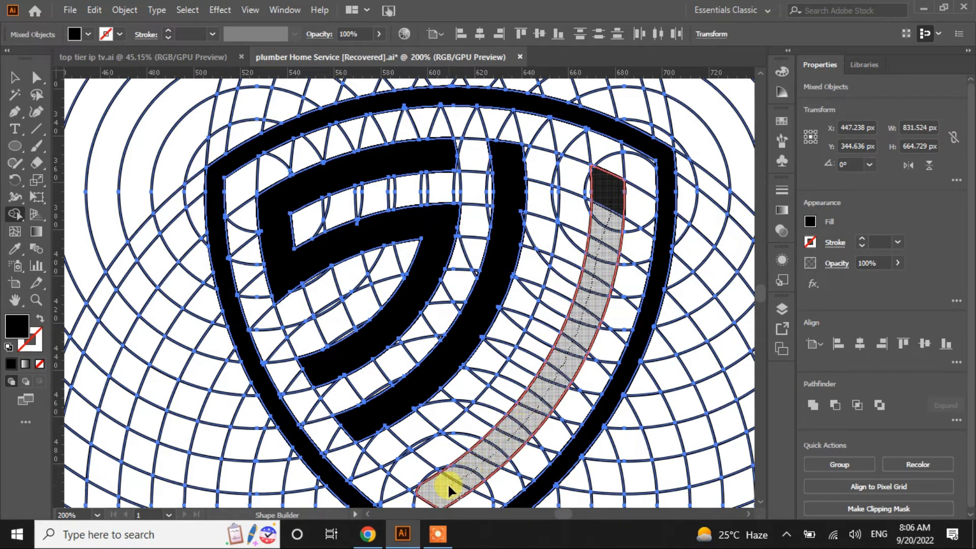
left_click_drag(413, 490, 417, 496)
scroll(610, 359, "down", 1)
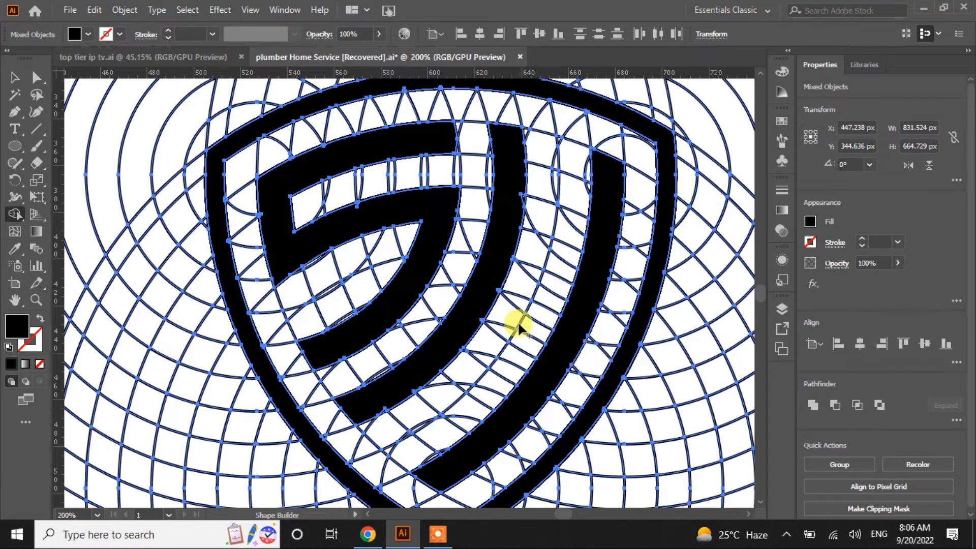
left_click_drag(520, 304, 524, 307)
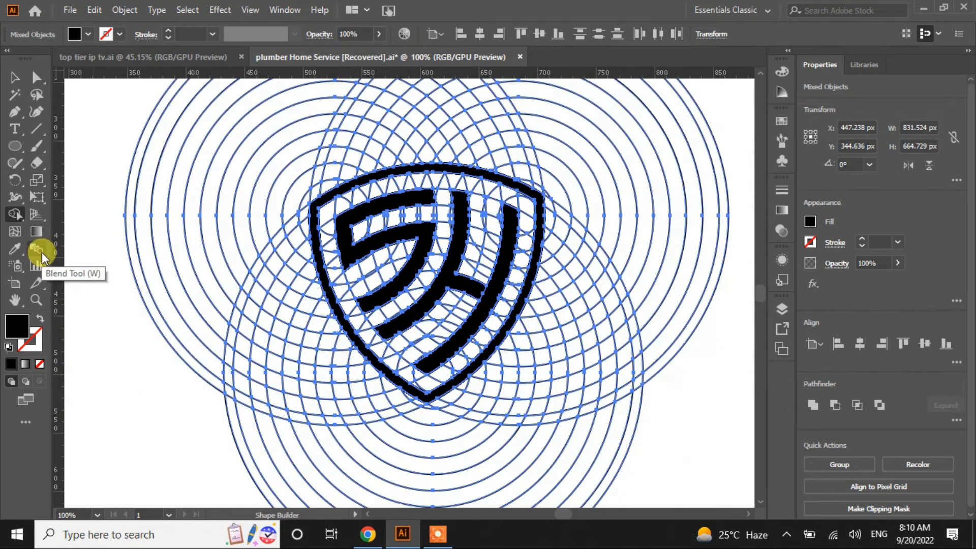
- Select all the unfilled, black-stroked circle lines with the Magic Wand and delete them, keeping the filled logo shapes
left_click(15, 102)
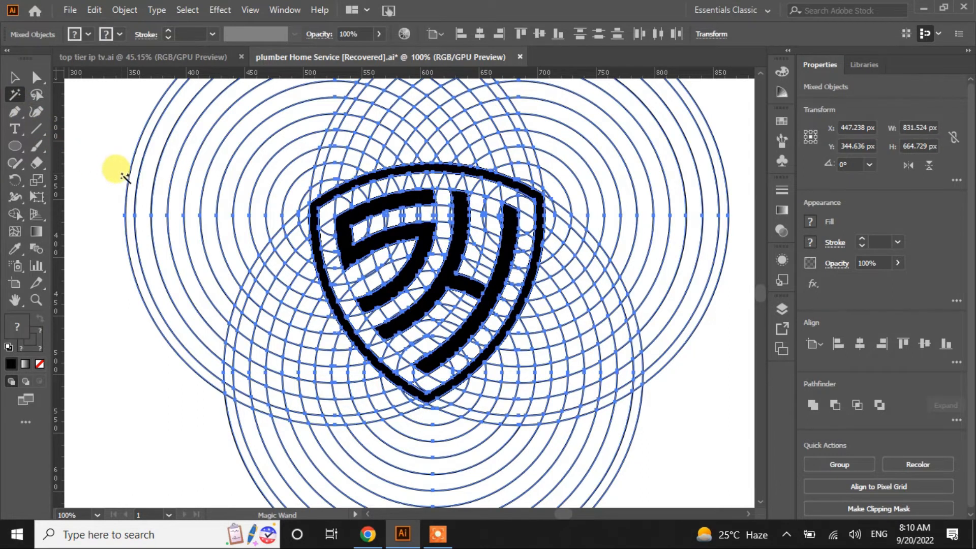
left_click(128, 174)
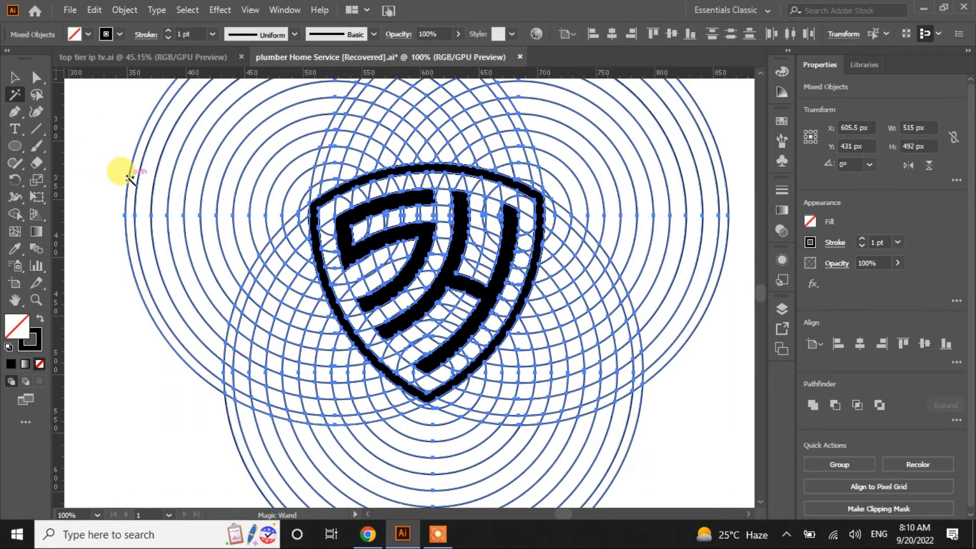
key("Delete")
- Select the whole logo, move it about 12 px left and 2 px up, and ungroup it
left_click(14, 78)
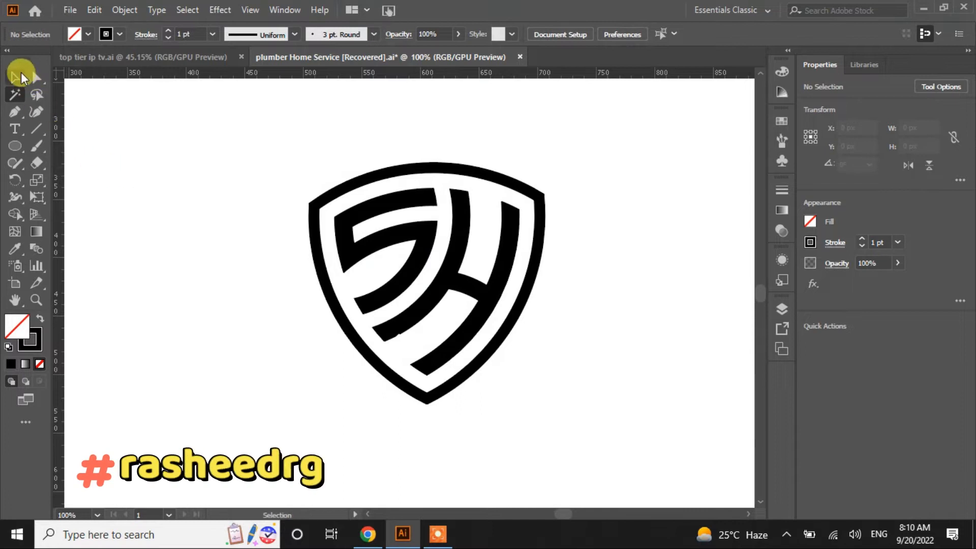
left_click_drag(579, 163, 286, 402)
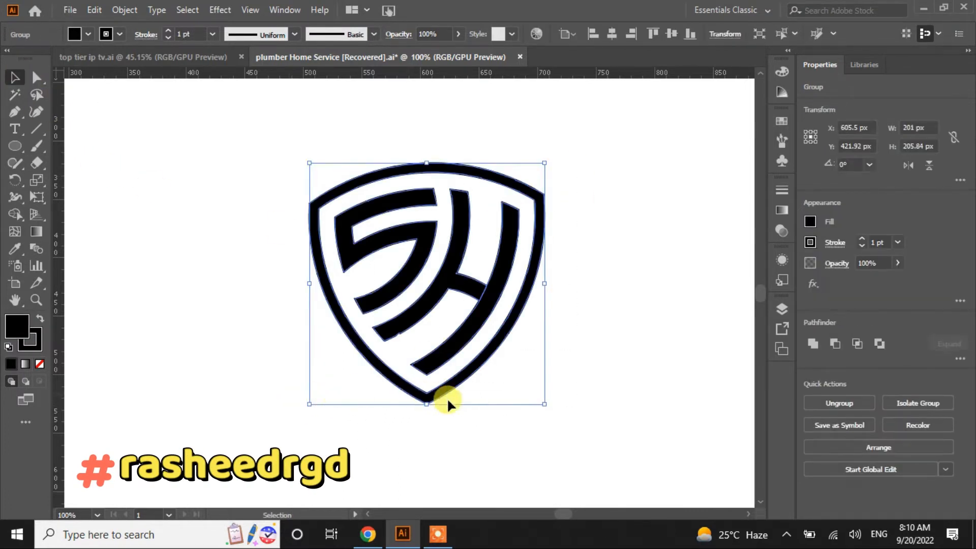
left_click_drag(444, 394, 430, 389)
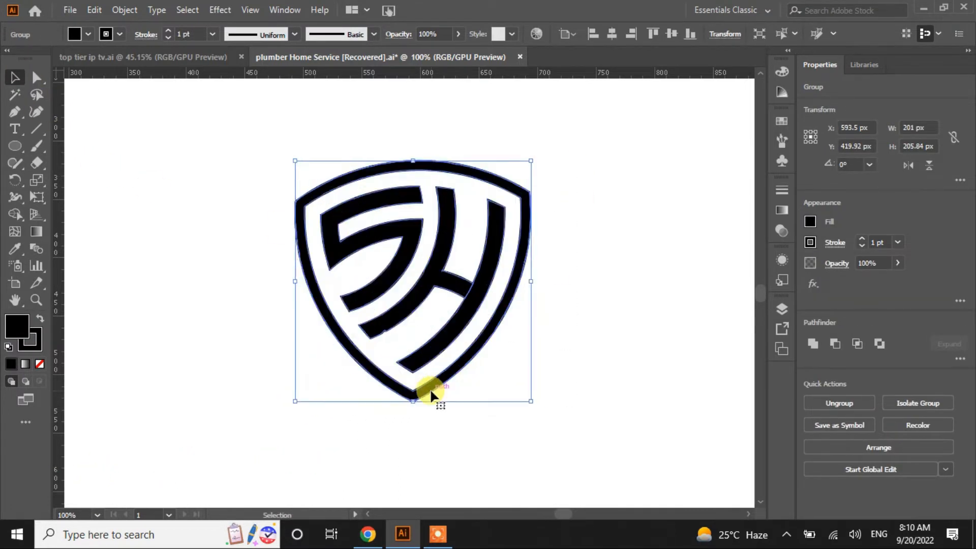
left_click(486, 441)
right_click(416, 398)
left_click(639, 314)
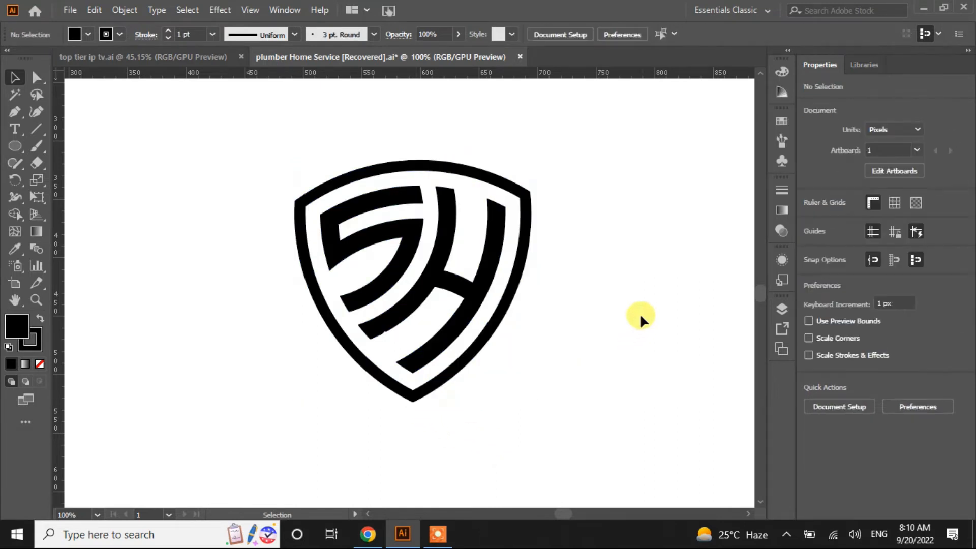
right_click(457, 370)
left_click(514, 239)
left_click(587, 281)
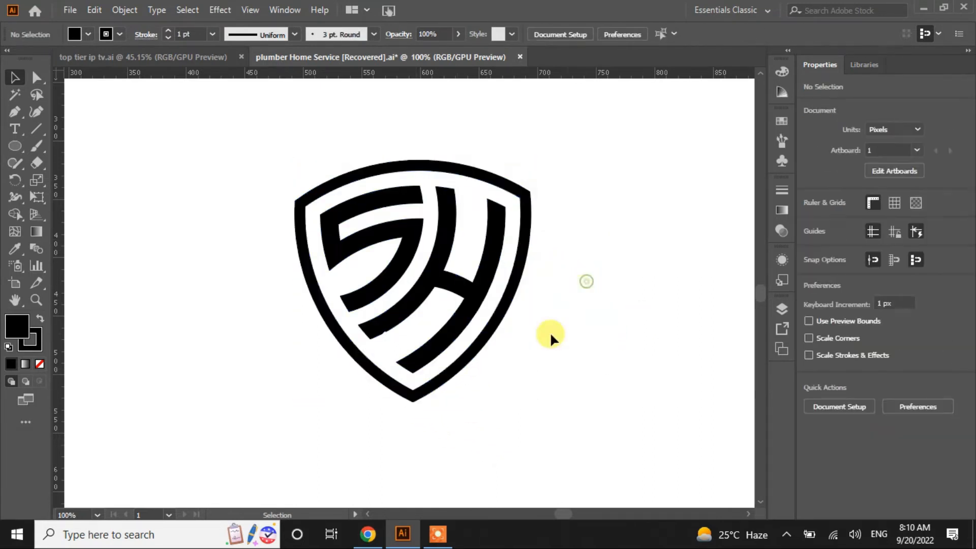
- Offset the shield outline's path by 2 px with miter joins and a miter limit of 4
left_click(411, 399)
left_click(94, 9)
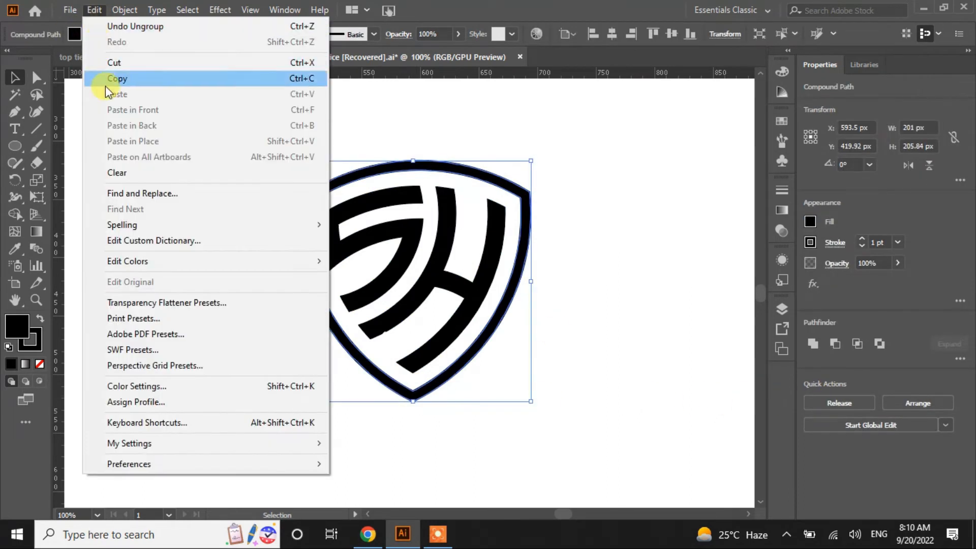
mouse_move(124, 10)
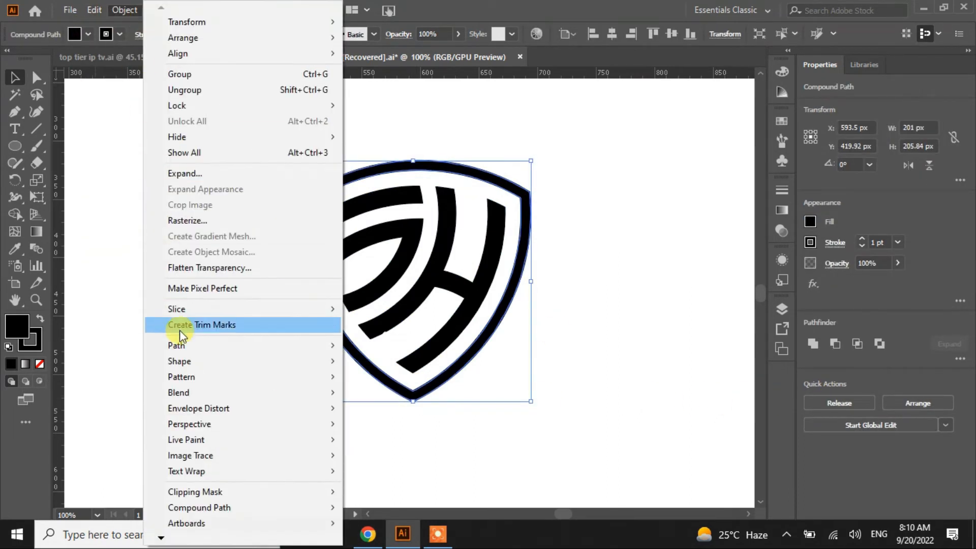
mouse_move(251, 348)
left_click(417, 397)
left_click(493, 281)
scroll(590, 205, "down", 4)
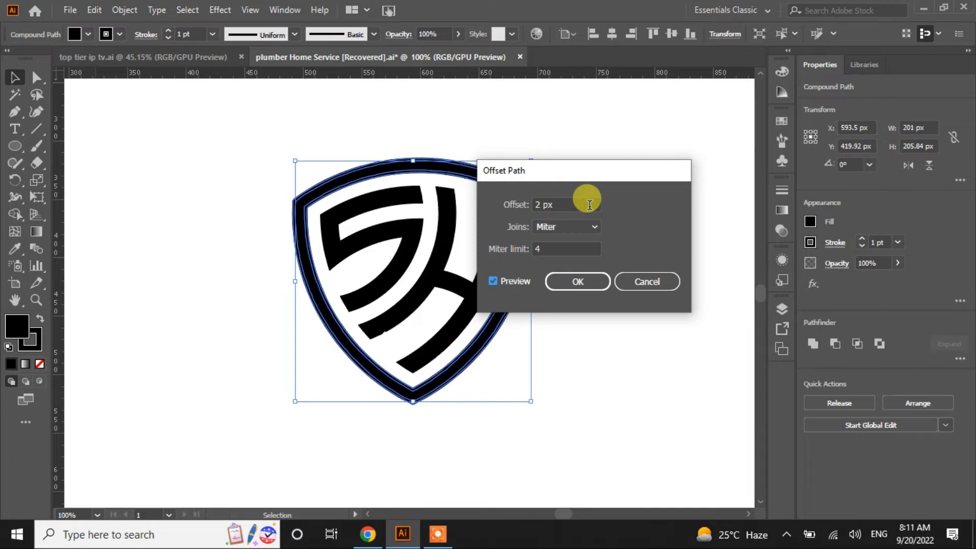
left_click(584, 281)
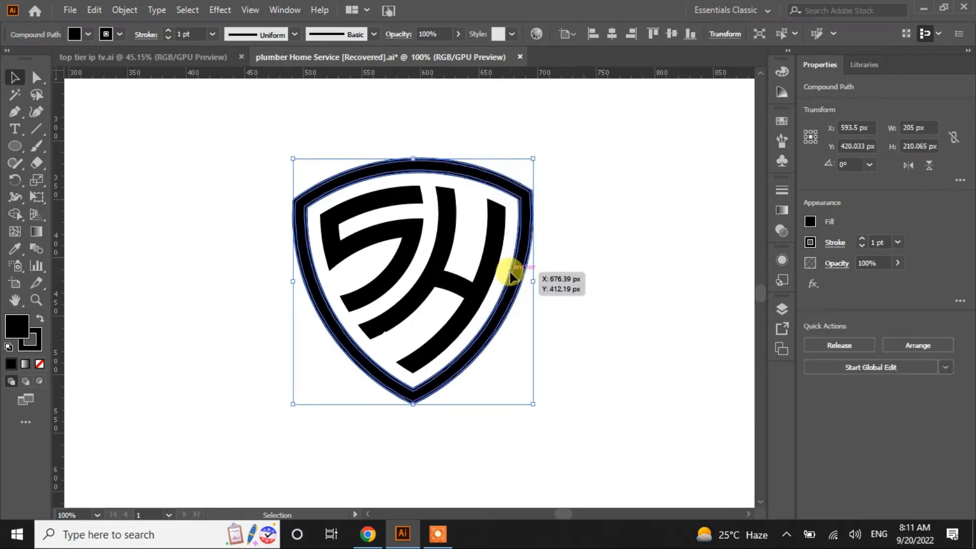
- Unite the offset path with the original shield outline and deselect the result
left_click_drag(511, 277, 509, 273)
left_click(811, 406)
left_click(638, 379)
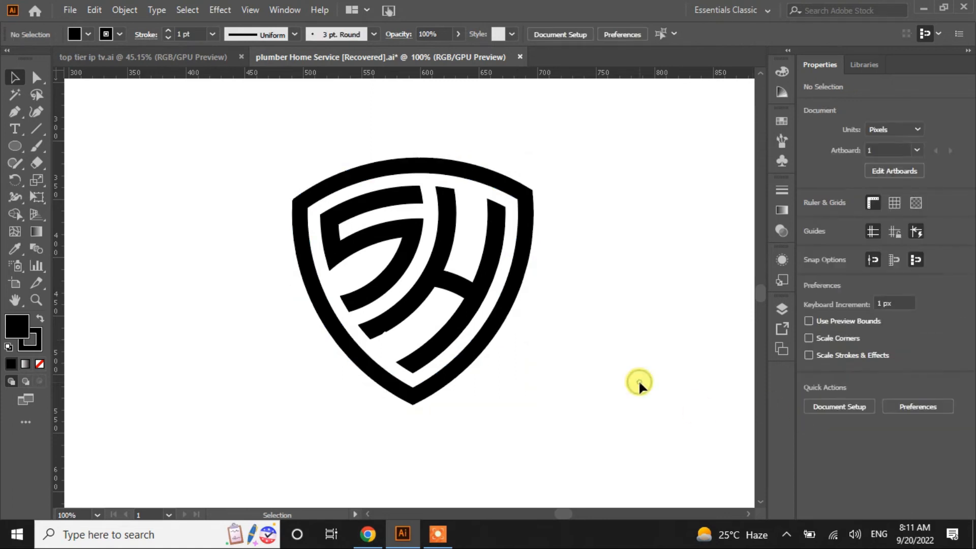
- Select the whole logo, move it about 7 px left and 28 px up, and deselect it
left_click_drag(288, 425, 319, 415)
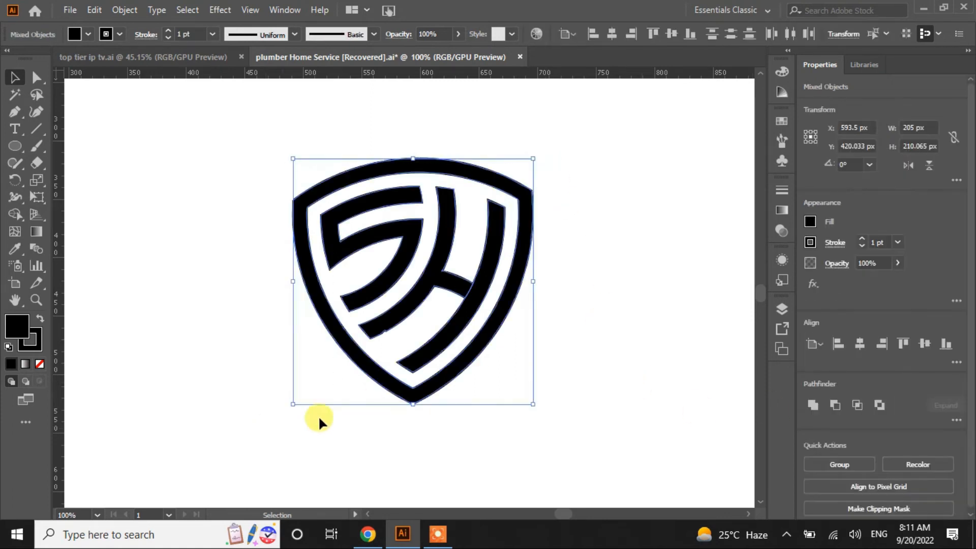
left_click_drag(432, 392, 424, 358)
left_click(490, 402)
- Unite the pieces of the letter H into one shape and group it with the letter S
left_click(460, 262)
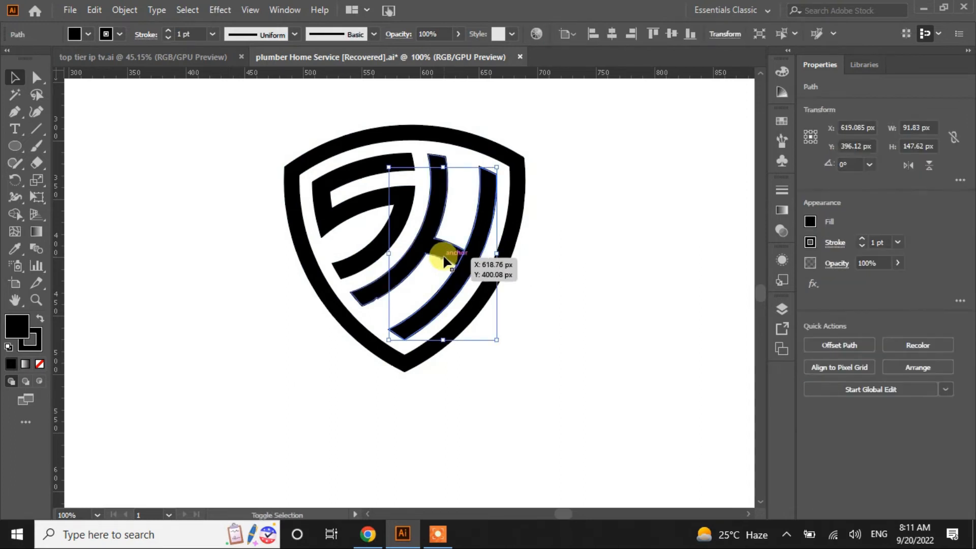
left_click(443, 260, "shift")
left_click(811, 405)
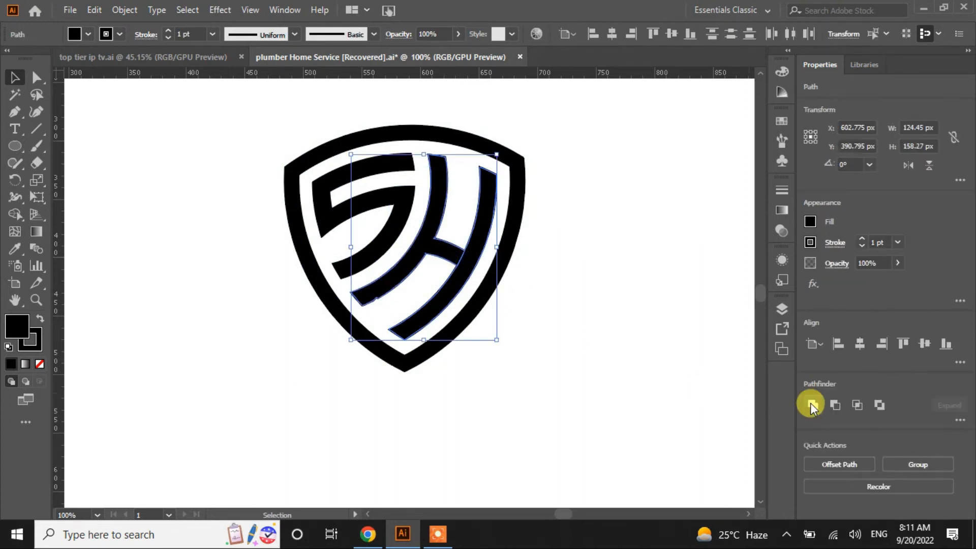
left_click(392, 250)
left_click(432, 257, "shift")
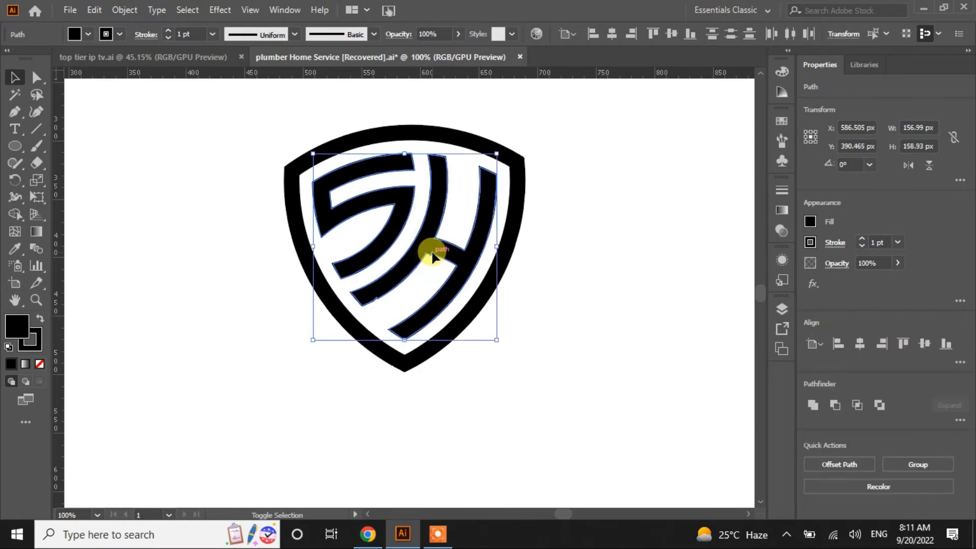
left_click(919, 464)
left_click(623, 389)
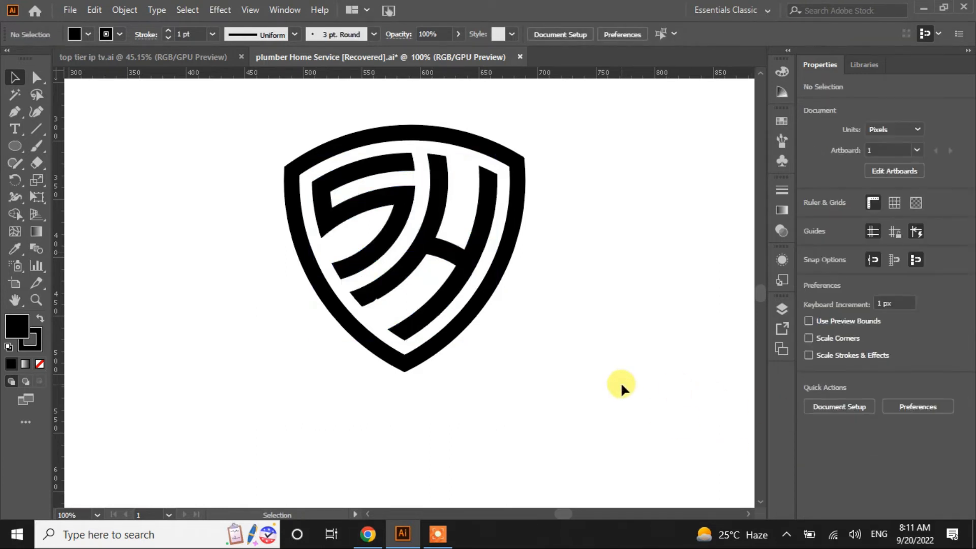
- Add the text "LOGO NAME" and position it beneath the shield
key("t")
left_click(235, 399)
type("LOGO")
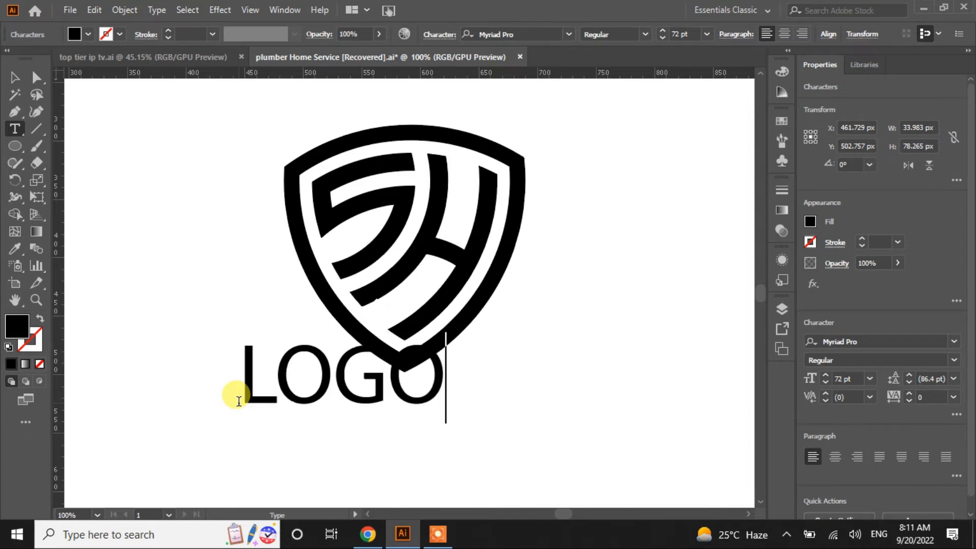
type(" NAME")
left_click(15, 77)
left_click_drag(503, 387, 435, 427)
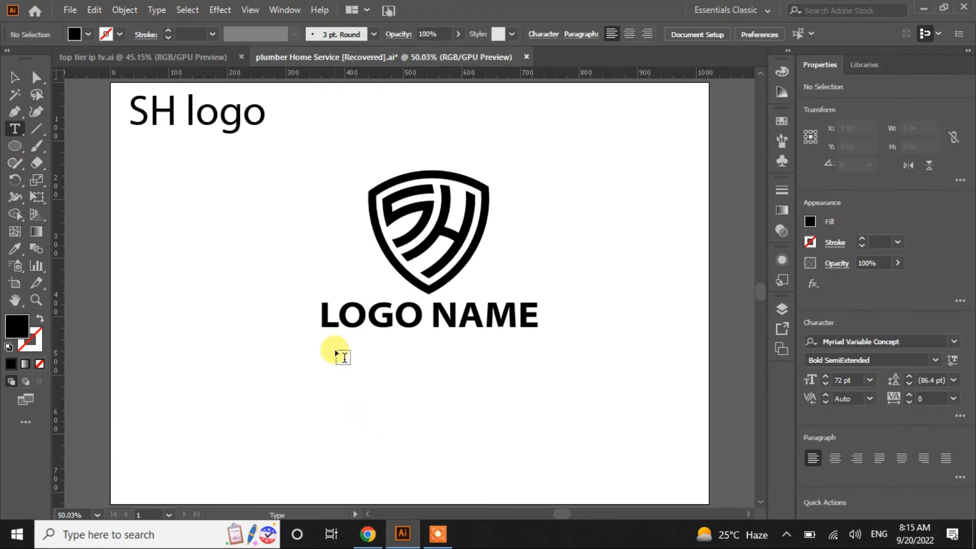
- Add the text "Tagline here" beneath LOGO NAME and match its text formatting to LOGO NAME with the Eyedropper
left_click(336, 353)
type("Tagline")
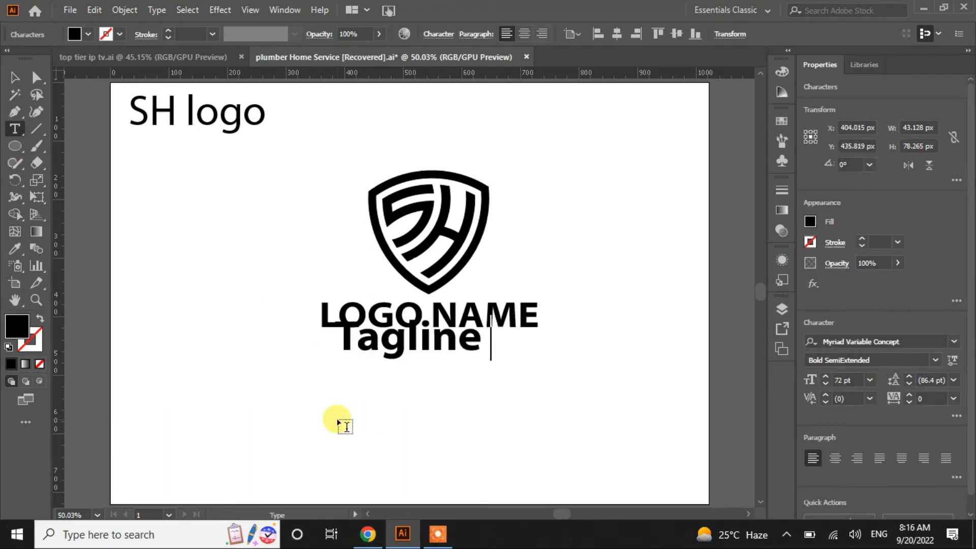
key("Escape")
left_click_drag(443, 338, 488, 364)
key("i")
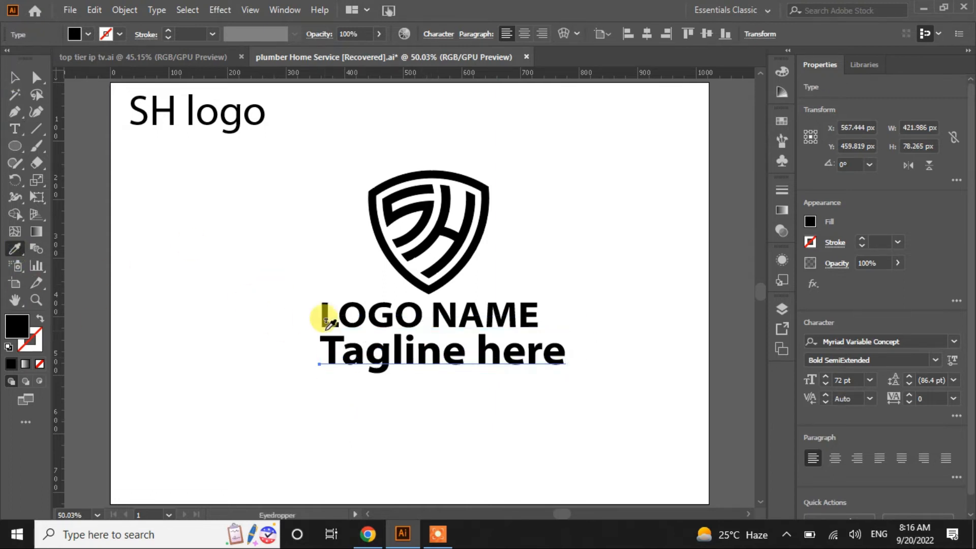
left_click(324, 315)
- Change the tagline's case to UPPERCASE and its font style to Light
left_click(88, 35)
left_click(156, 10)
mouse_move(254, 230)
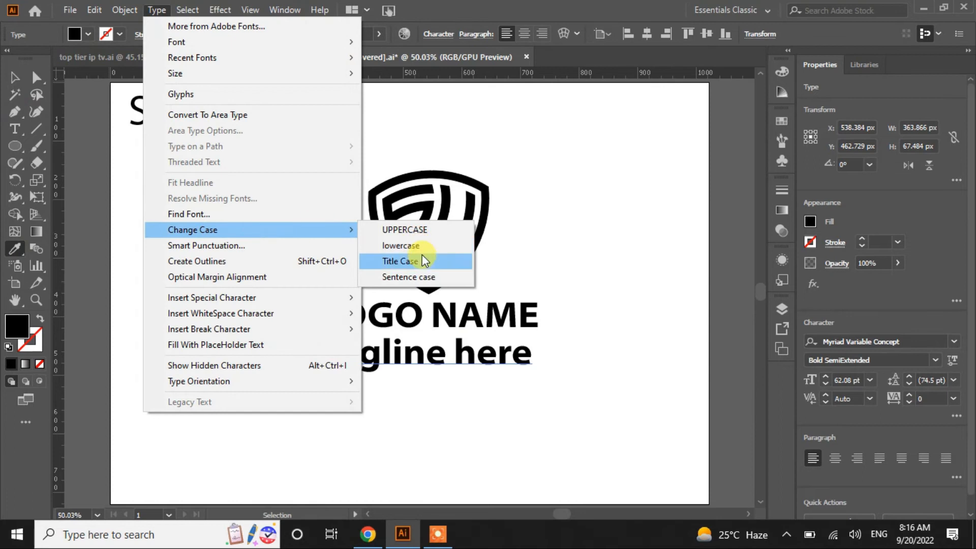
left_click(407, 288)
left_click(938, 361)
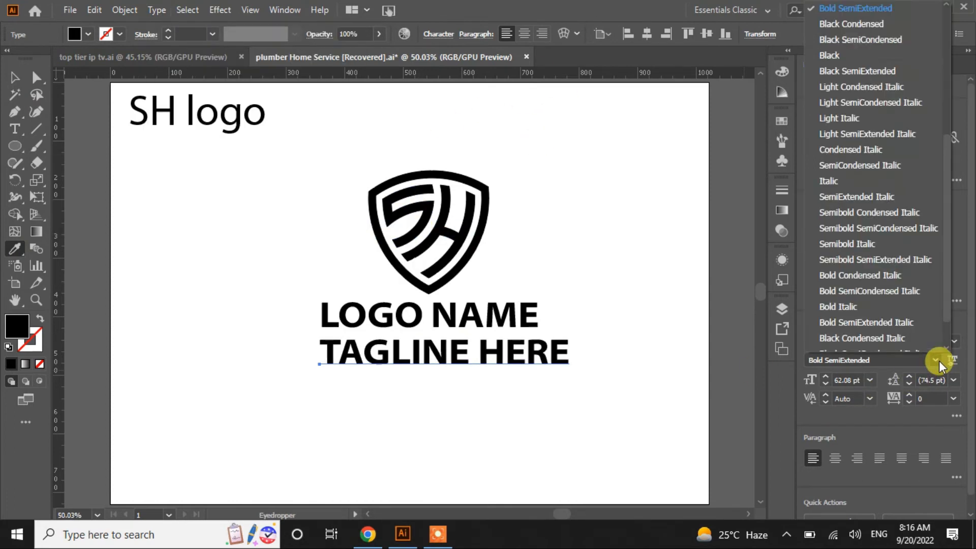
scroll(937, 59, "up", 5)
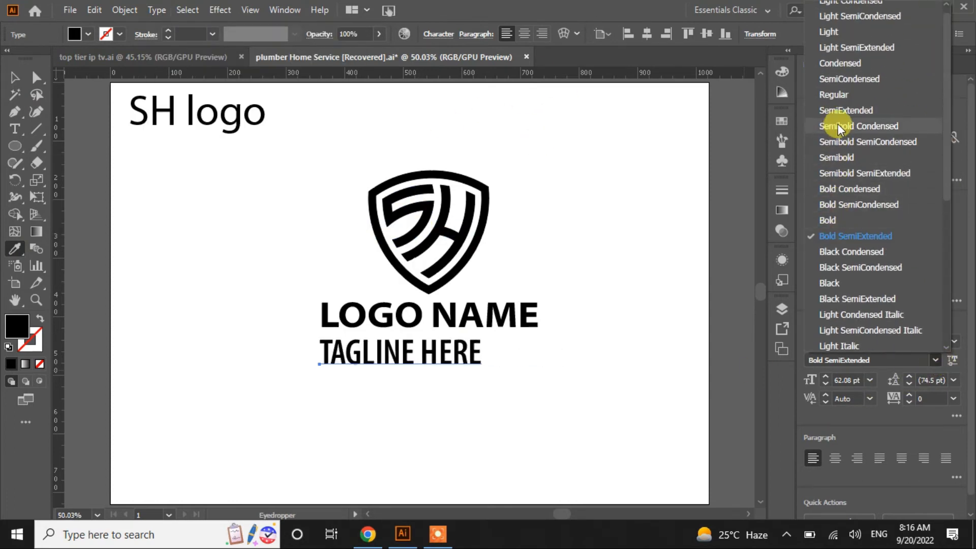
left_click(828, 33)
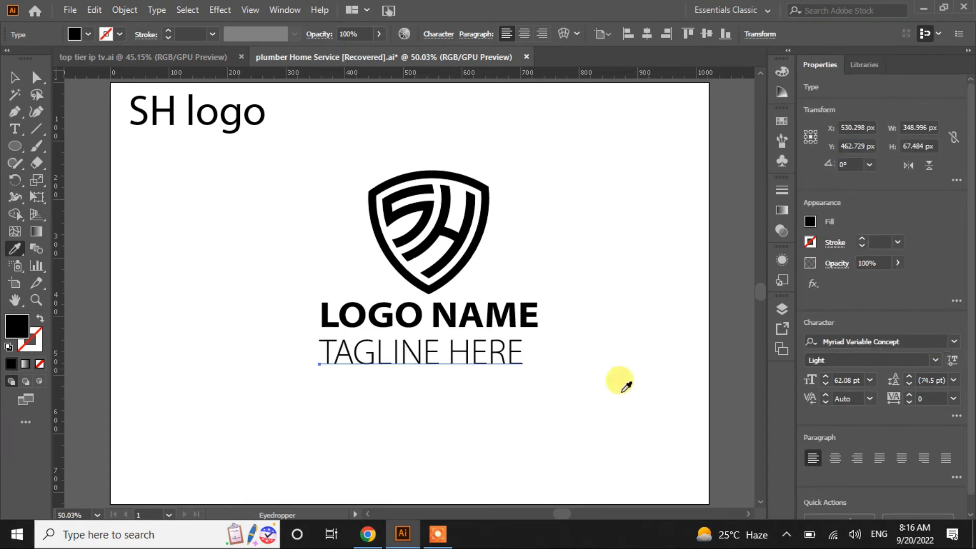
- Set the tagline to 27 pt with 734 tracking and place it directly beneath LOGO NAME
left_click(826, 384)
left_click_drag(371, 346, 370, 341)
left_click(827, 384)
left_click(953, 399)
left_click(940, 388)
left_click_drag(922, 401, 914, 406)
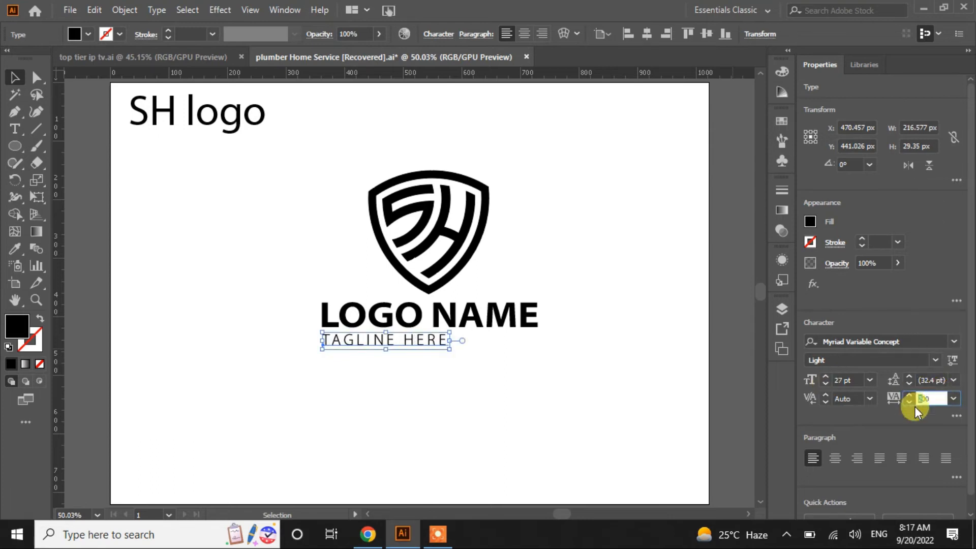
key("Return")
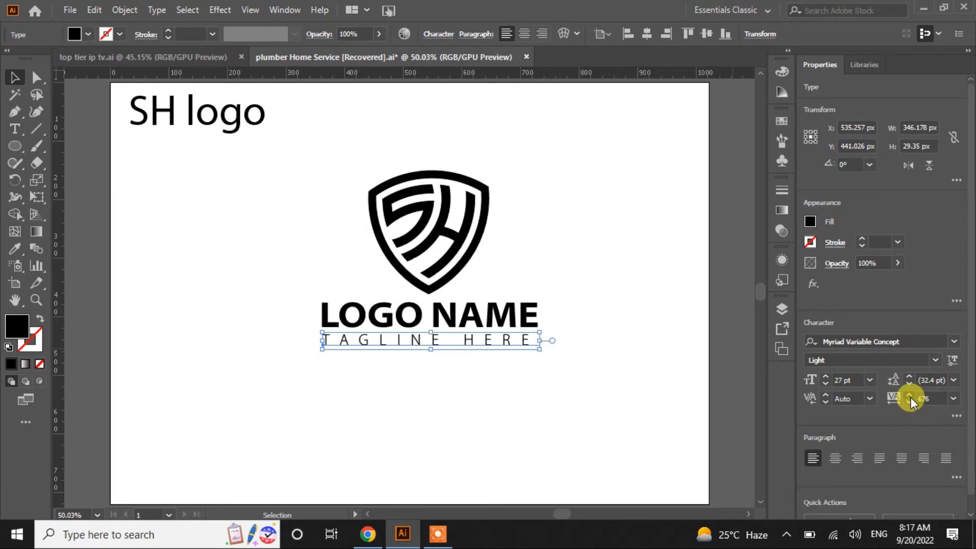
- Change the tagline's font style to Condensed and set its tracking to 841 to span the width of LOGO NAME
left_click(936, 359)
scroll(944, 166, "up", 1)
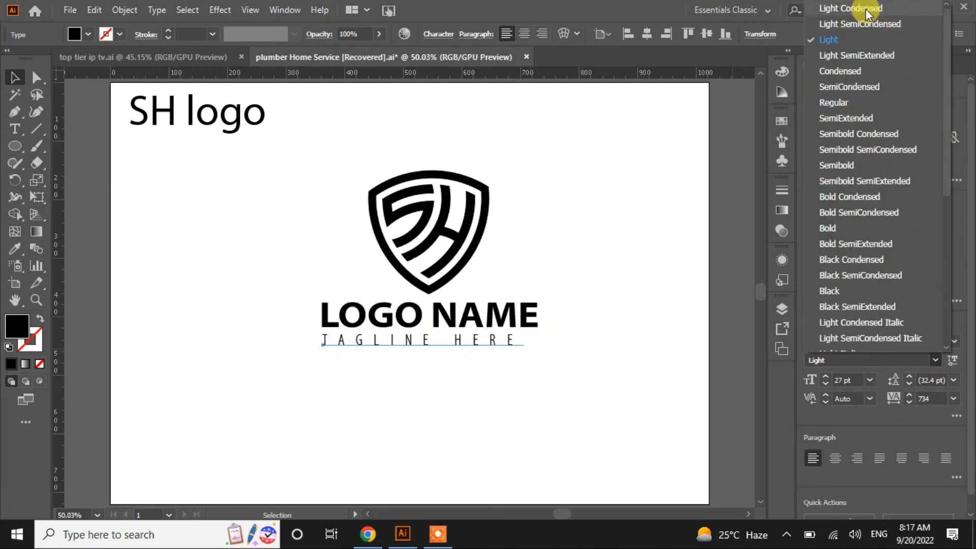
left_click(861, 71)
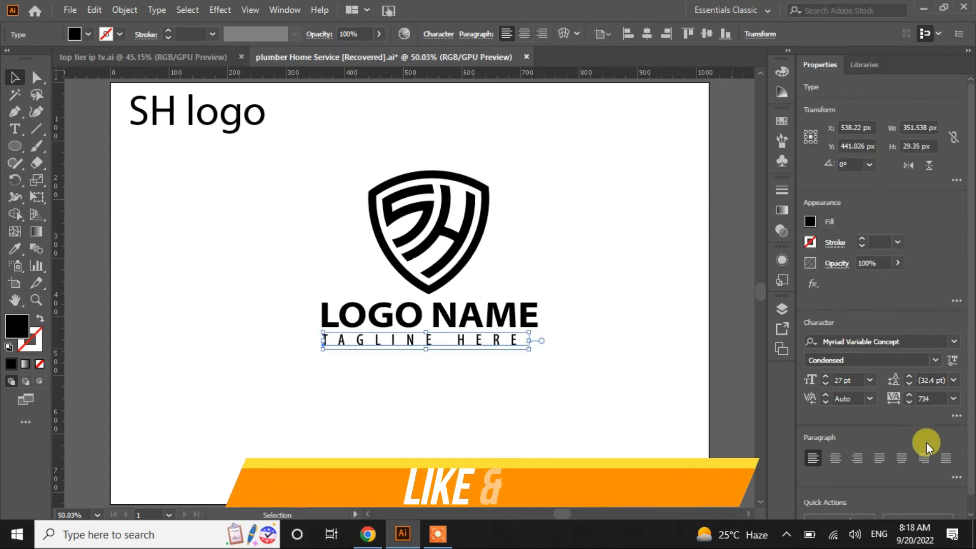
left_click(909, 394)
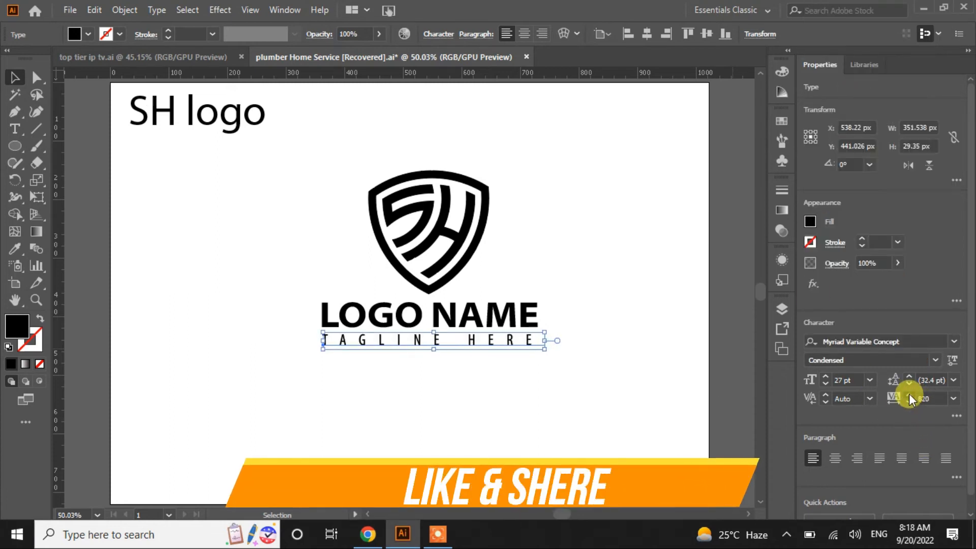
left_click(129, 213)
left_click(440, 342)
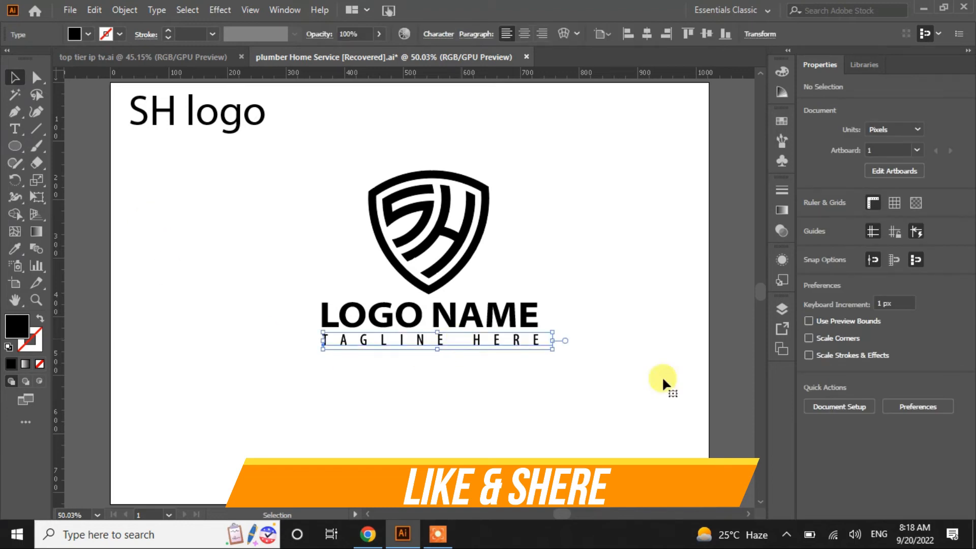
left_click(909, 403)
left_click(641, 374)
left_click(412, 337)
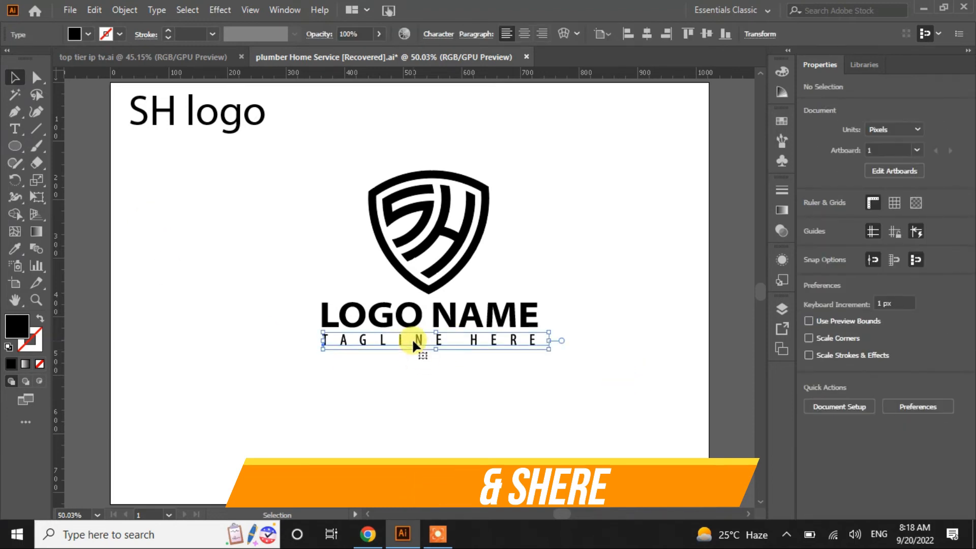
- Centre the shield, its letters, LOGO NAME and the tagline horizontally on the artboard, then deselect them
left_click_drag(293, 392, 293, 393)
left_click(569, 227)
left_click(438, 227)
left_click_drag(551, 154, 333, 380)
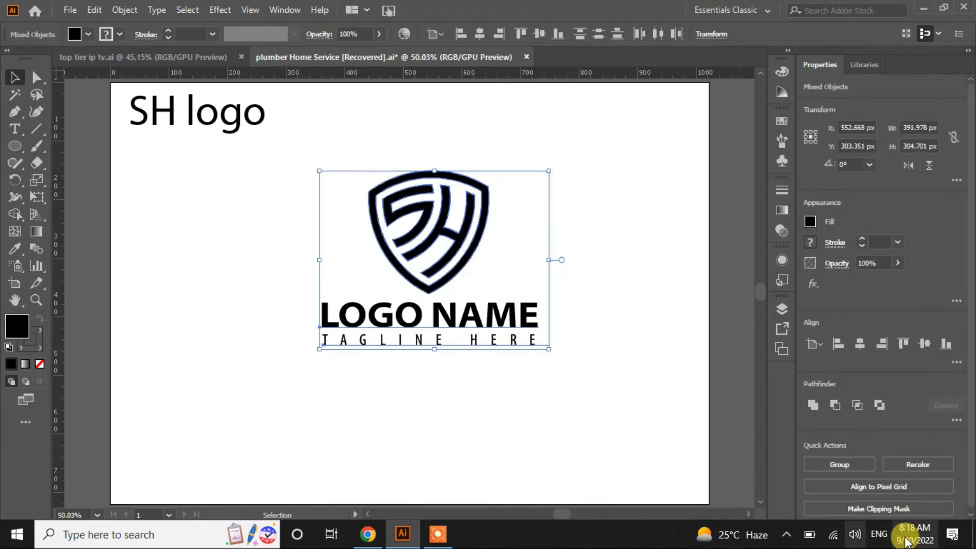
left_click(859, 346)
left_click(560, 438)
- Nudge the tagline about 13 px right so its letters line up beneath LOGO NAME, and deselect it
left_click(446, 341)
key("Right")
key("Right")
key("Right")
key("Right")
key("Right")
key("Right")
key("Right")
key("Right")
key("Right")
key("Right")
key("Right")
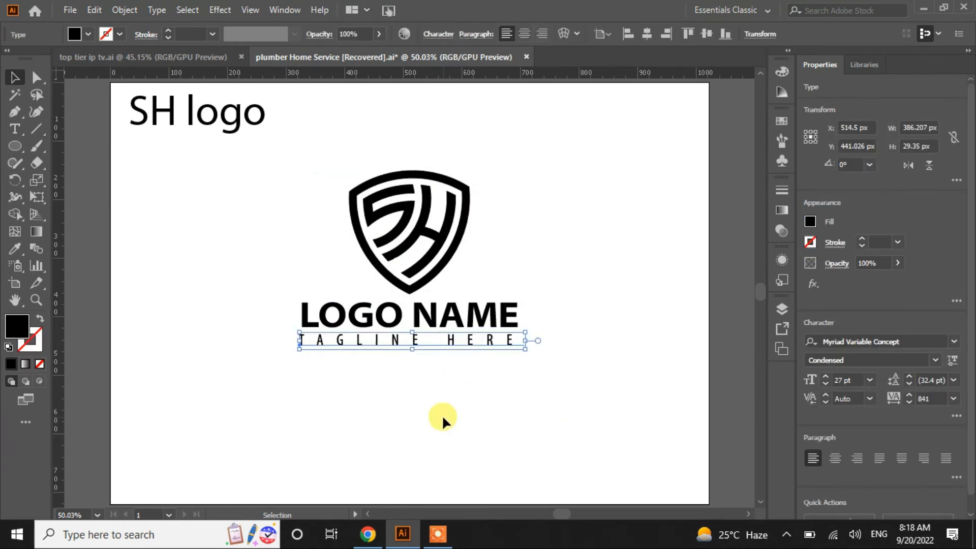
left_click(440, 416)
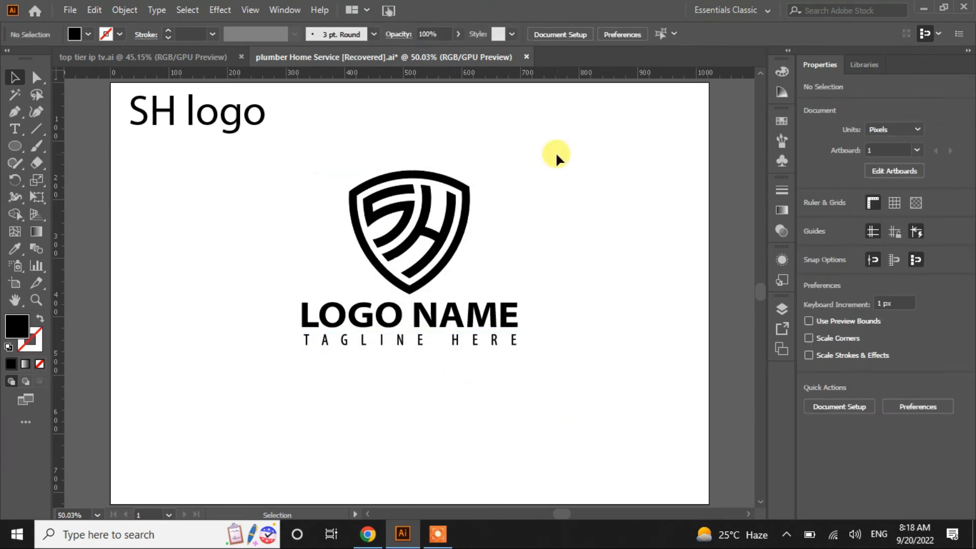
- Select the whole logo with its texts and move it about 50 px right and 24 px down
left_click_drag(556, 157, 326, 376)
left_click_drag(420, 261, 448, 280)
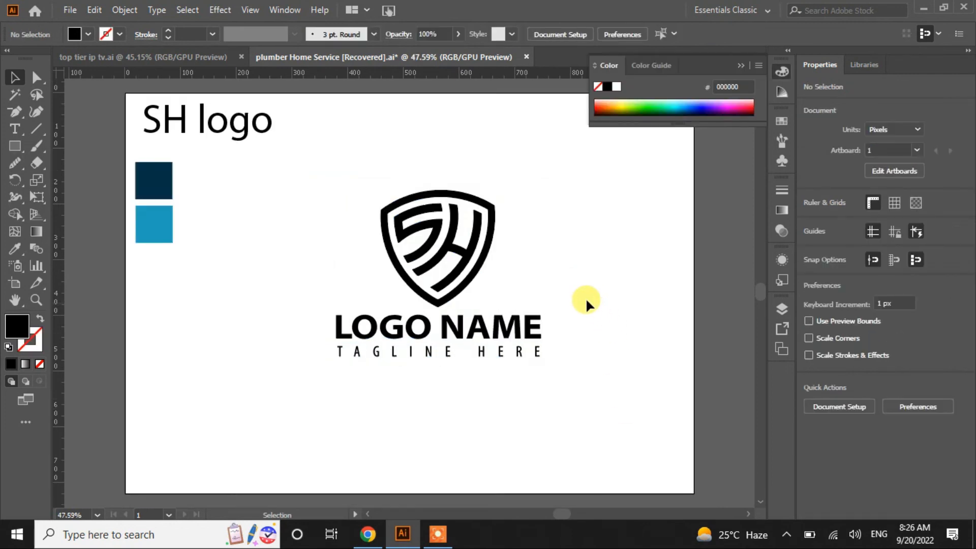
- Fill the shield outline with the dark navy swatch colour 023047 using the Eyedropper, and deselect it
left_click(483, 212)
left_click(15, 249)
left_click(135, 175)
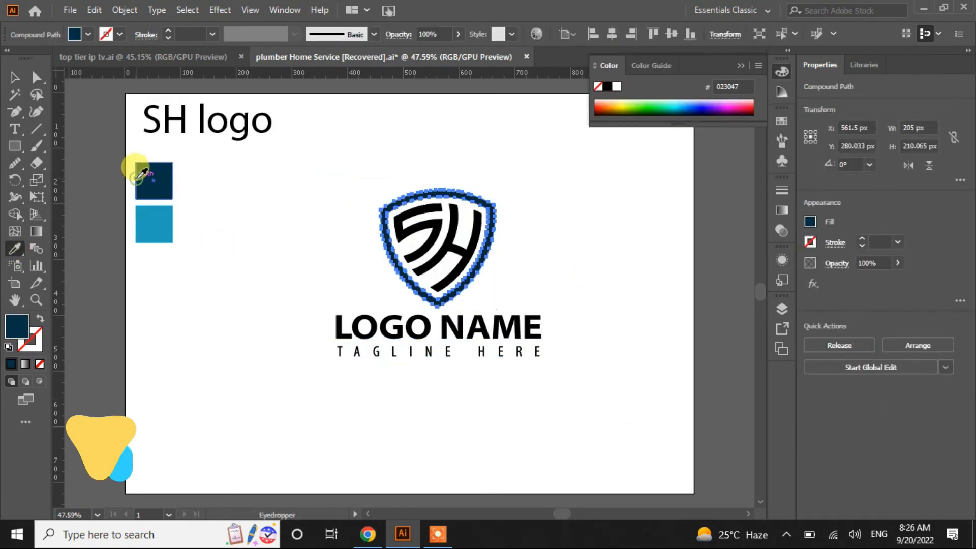
left_click(19, 83)
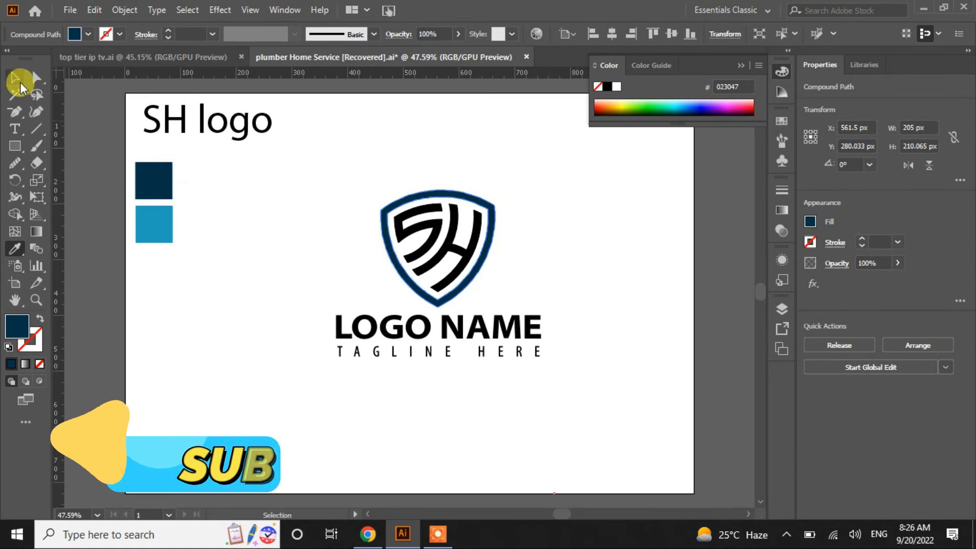
left_click(215, 202)
- Fill the grouped SH letters with the light blue swatch colour 219ebc using the Eyedropper, and deselect them
left_click(432, 218)
left_click(15, 248)
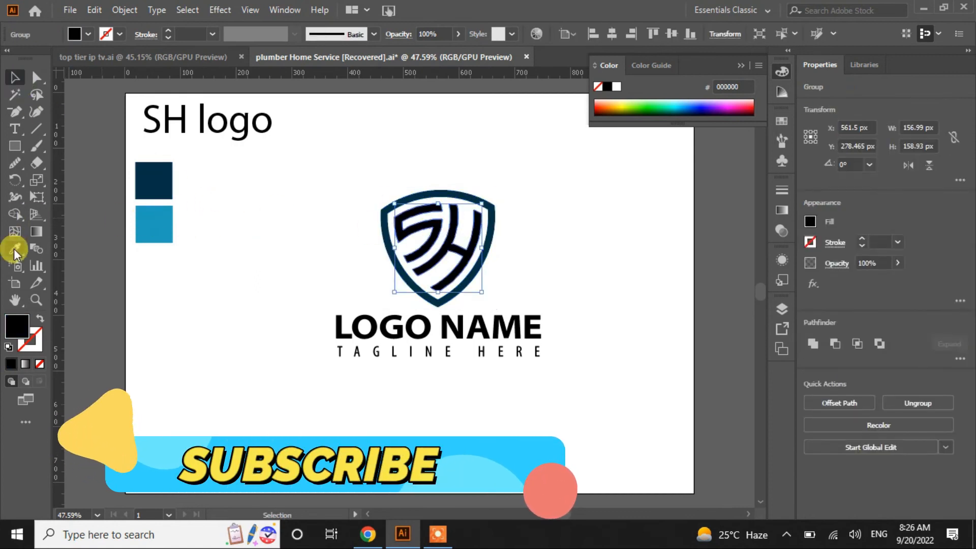
left_click(147, 213)
left_click(14, 78)
left_click(268, 275)
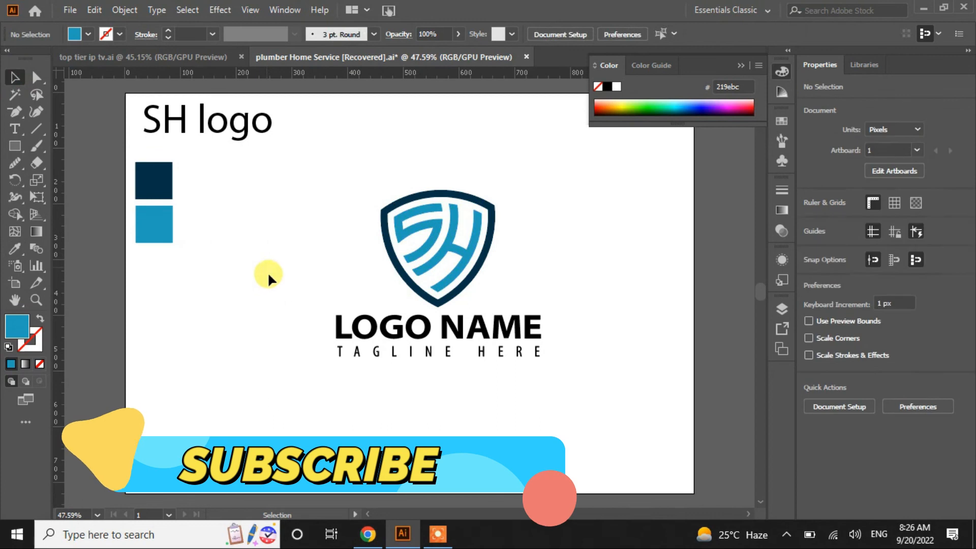
- Colour the LOGO NAME text with the dark navy swatch colour 023047 using the Eyedropper, and deselect it
left_click(336, 333)
left_click(14, 249)
left_click(154, 179)
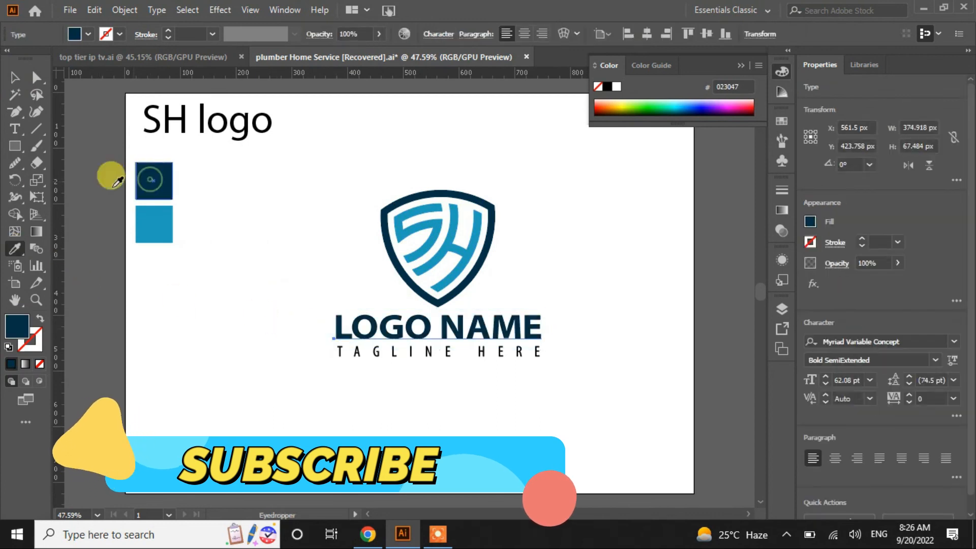
left_click(15, 78)
left_click(170, 274)
- Colour the tagline with the light blue swatch colour 219ebc using the Eyedropper, and deselect it
left_click(340, 350)
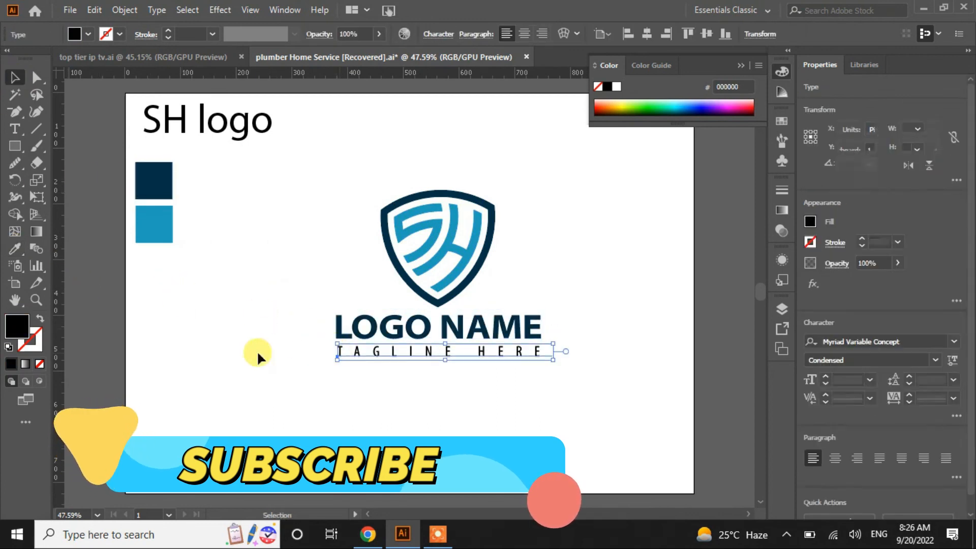
left_click(15, 249)
left_click(147, 218)
left_click(15, 77)
left_click(236, 292)
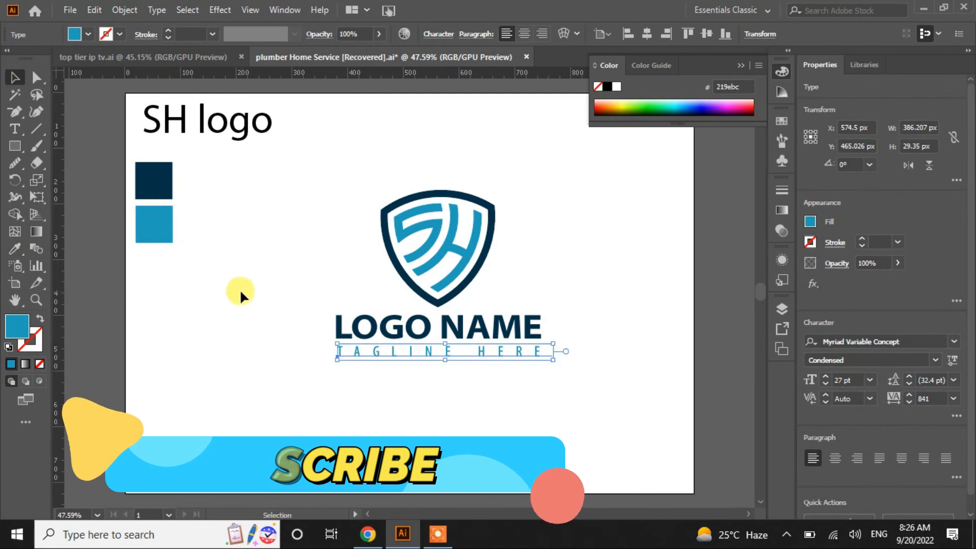